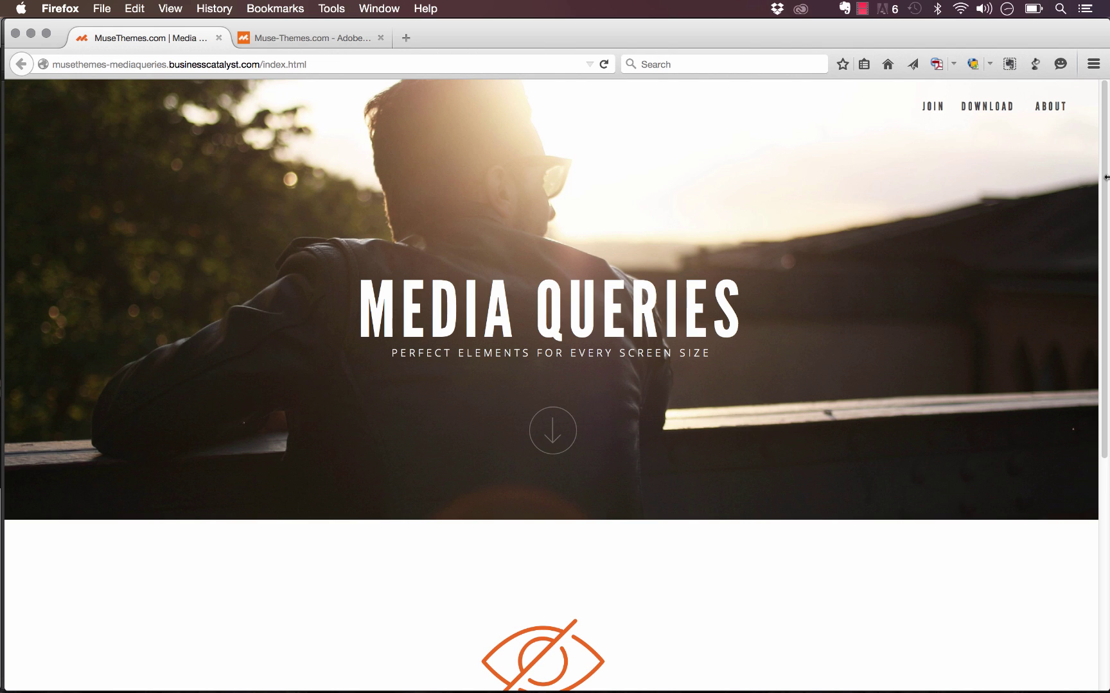
Narrow the Firefox window in two stages to preview the Media Queries demo's narrow-screen layout
left_click_drag(1106, 177, 1069, 219)
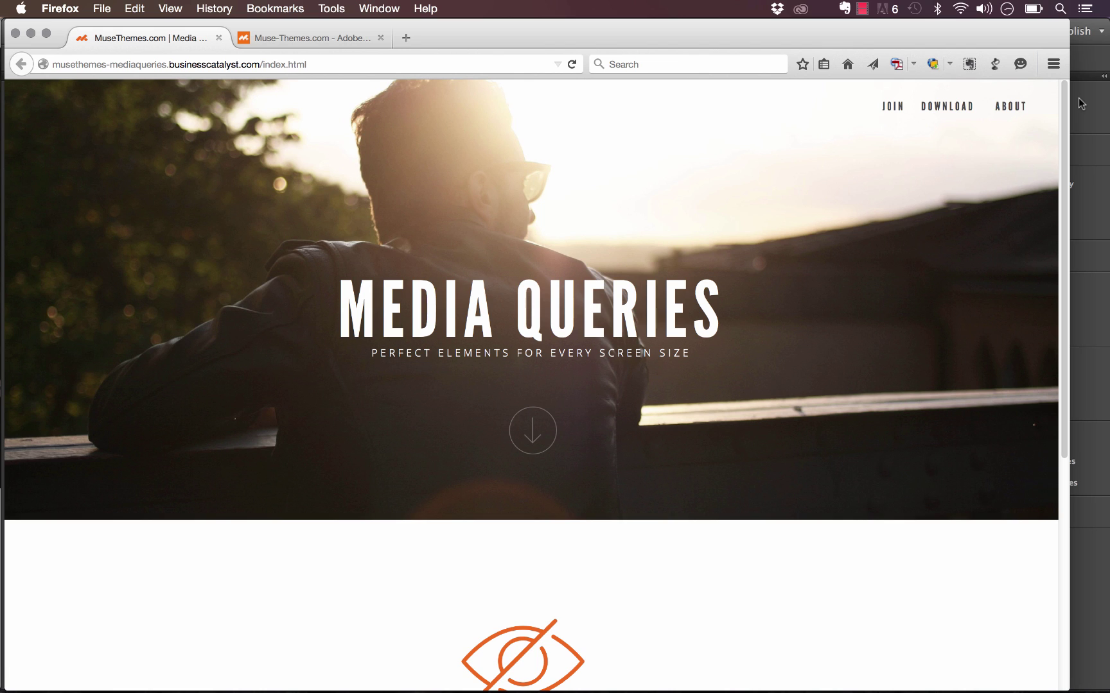
left_click_drag(1069, 103, 980, 128)
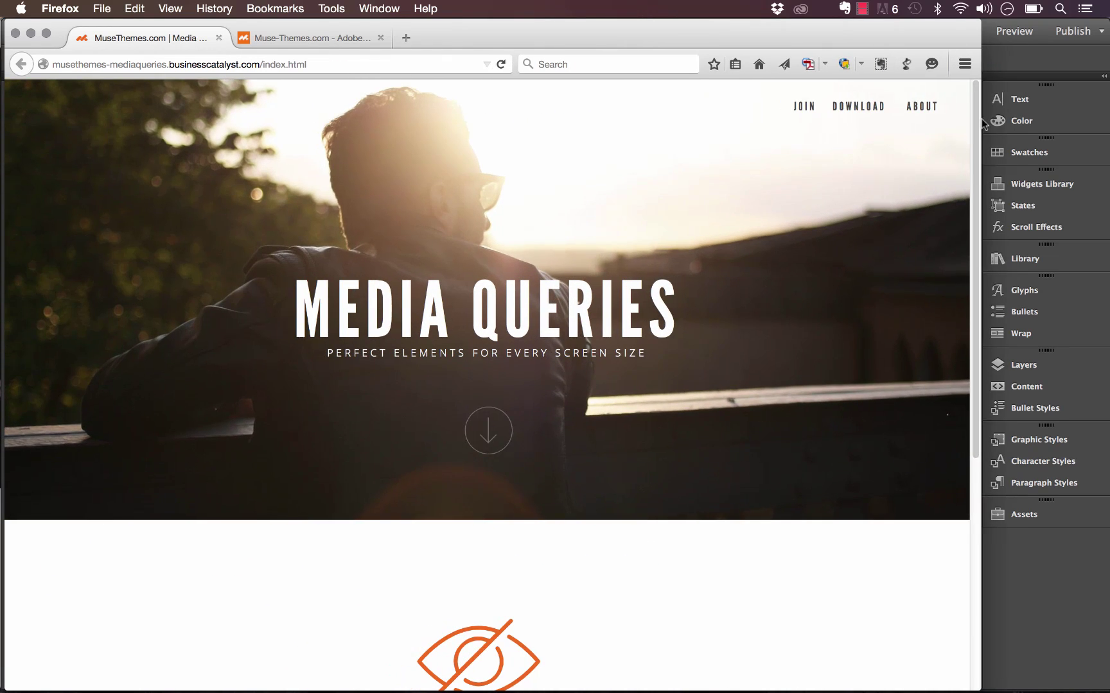
left_click(1031, 53)
Set the Muse canvas zoom to 88%
key("space")
left_click_drag(692, 292, 666, 280)
double_click(115, 30)
type("88")
key("Return")
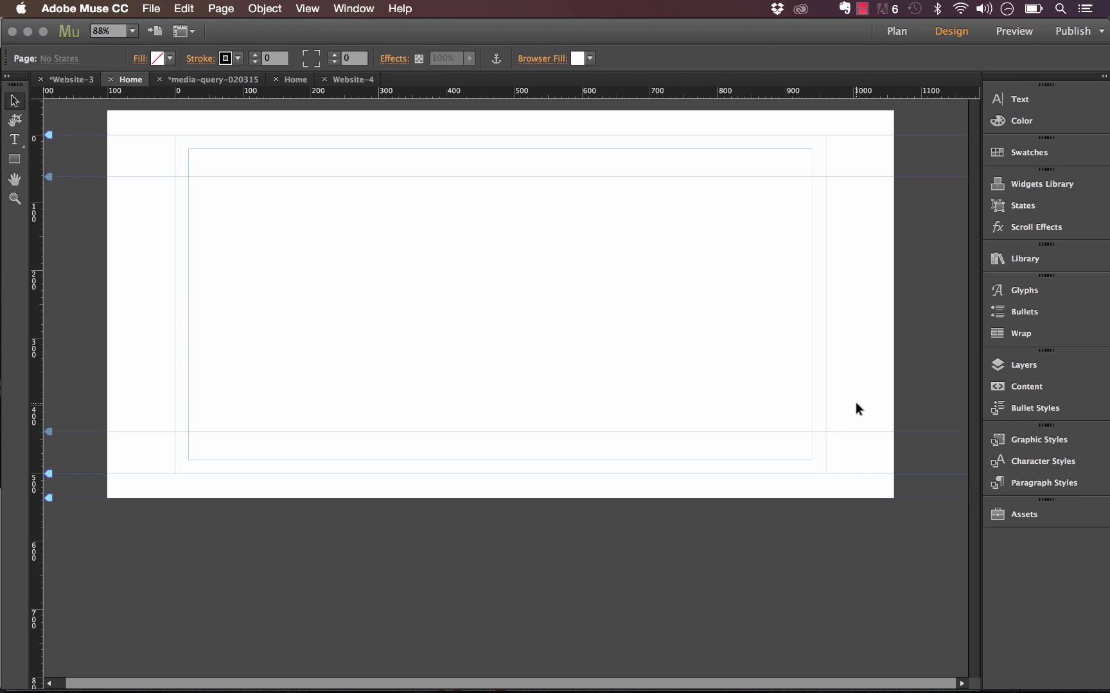
Add two layers and name the three layers widgets, big and small, top to bottom
left_click(1024, 367)
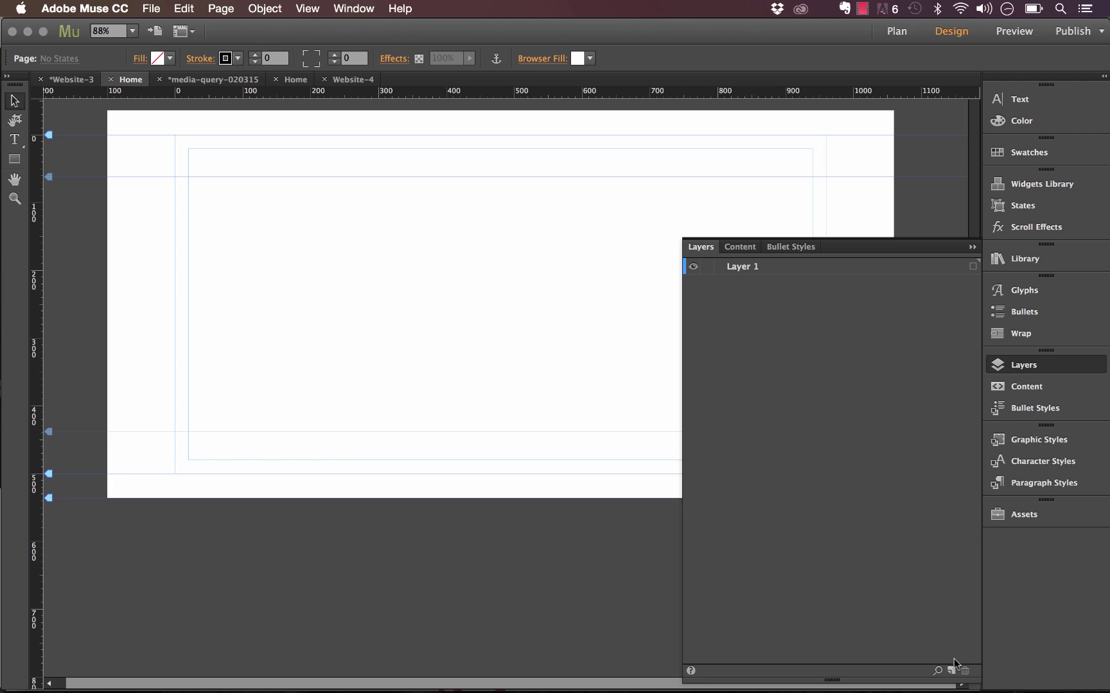
left_click(951, 670)
left_click(951, 670)
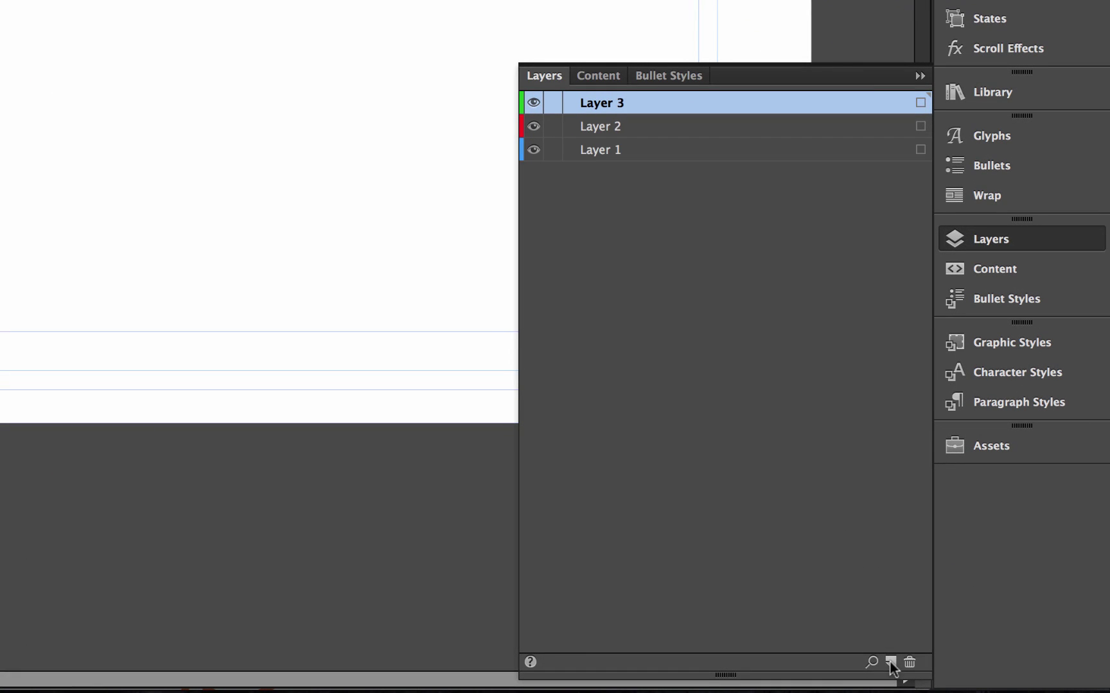
double_click(597, 105)
type("widgets")
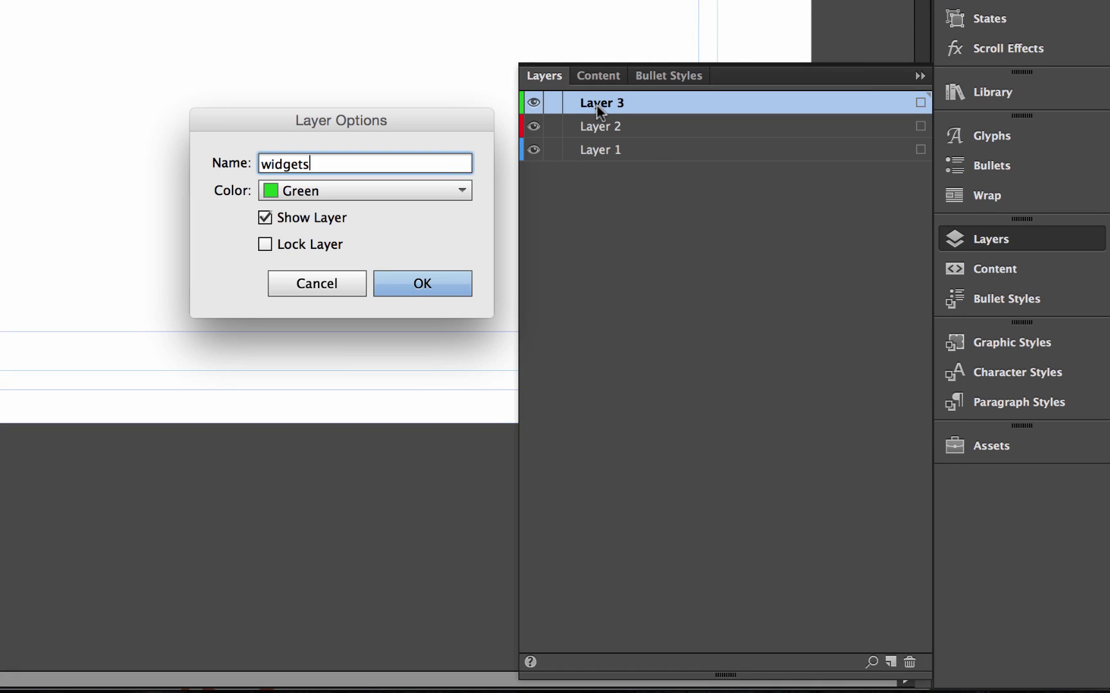
key("Return")
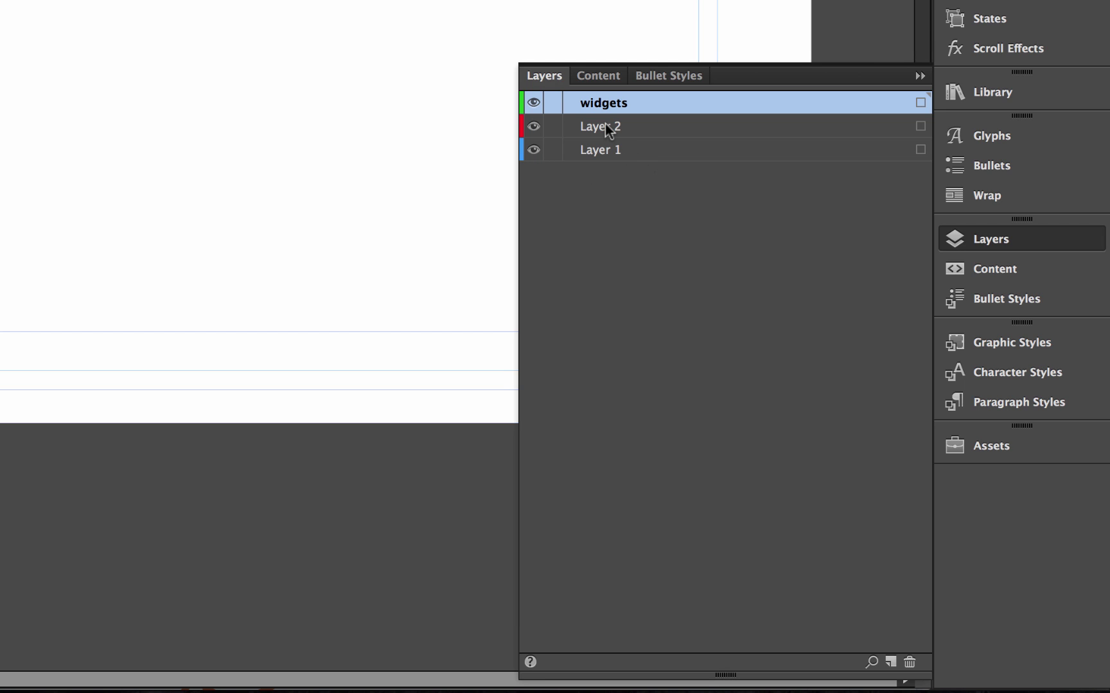
double_click(608, 128)
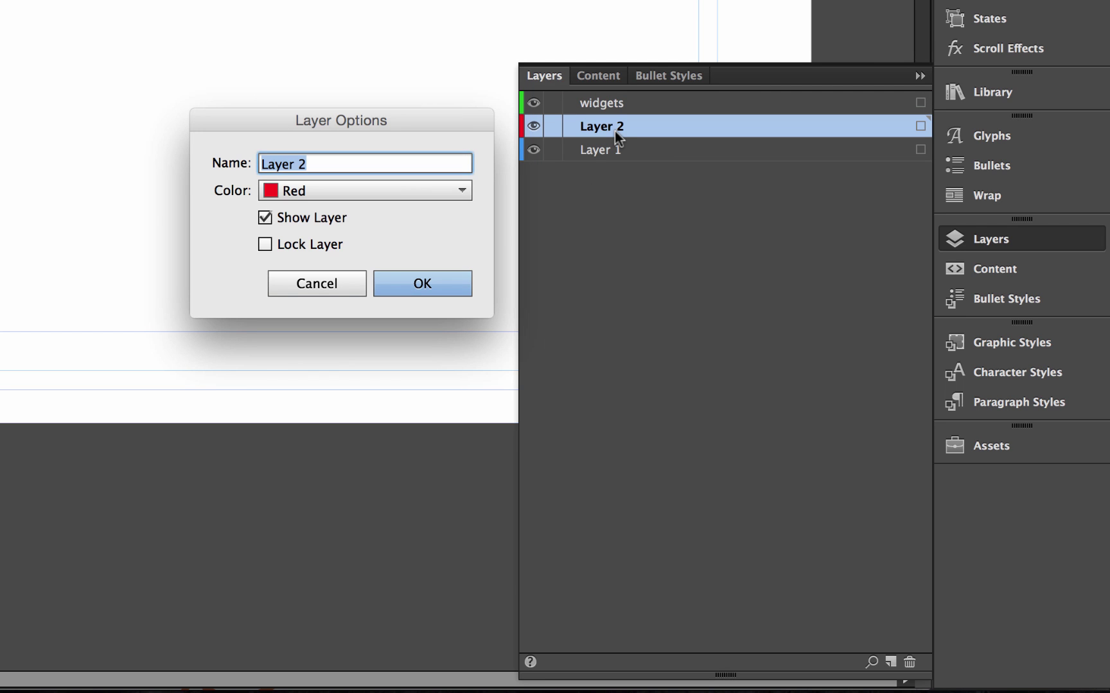
type("big")
left_click(422, 283)
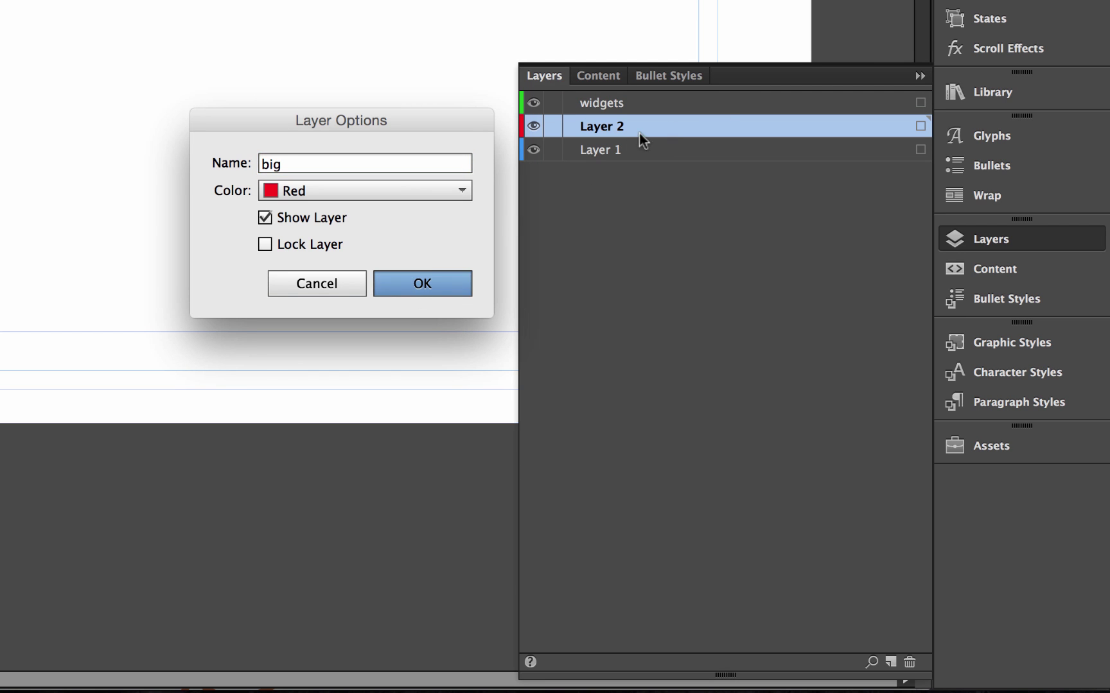
double_click(610, 151)
type("small")
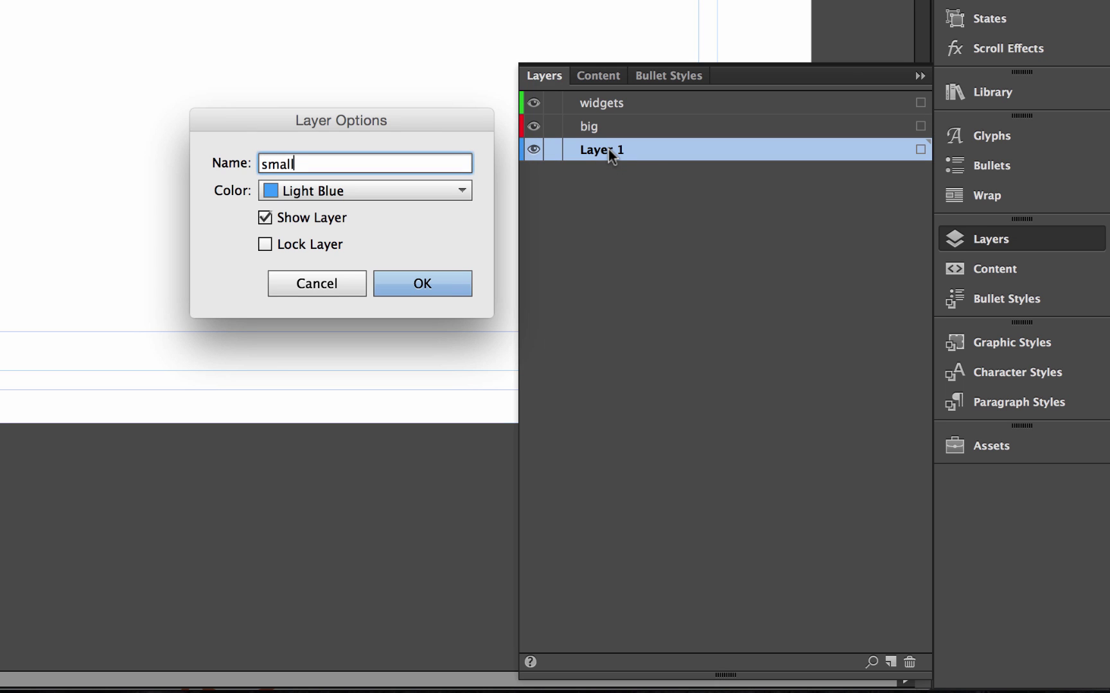
left_click(424, 286)
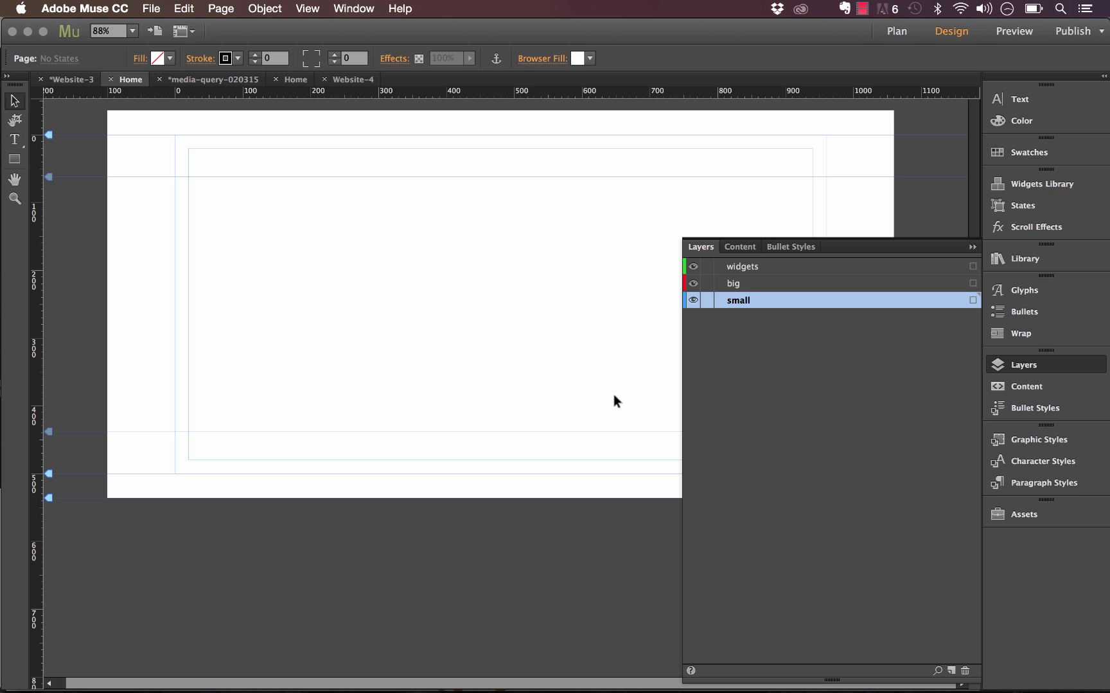
Place clothes-line.JPG on the big layer and scale it to fill the page width
left_click(797, 278)
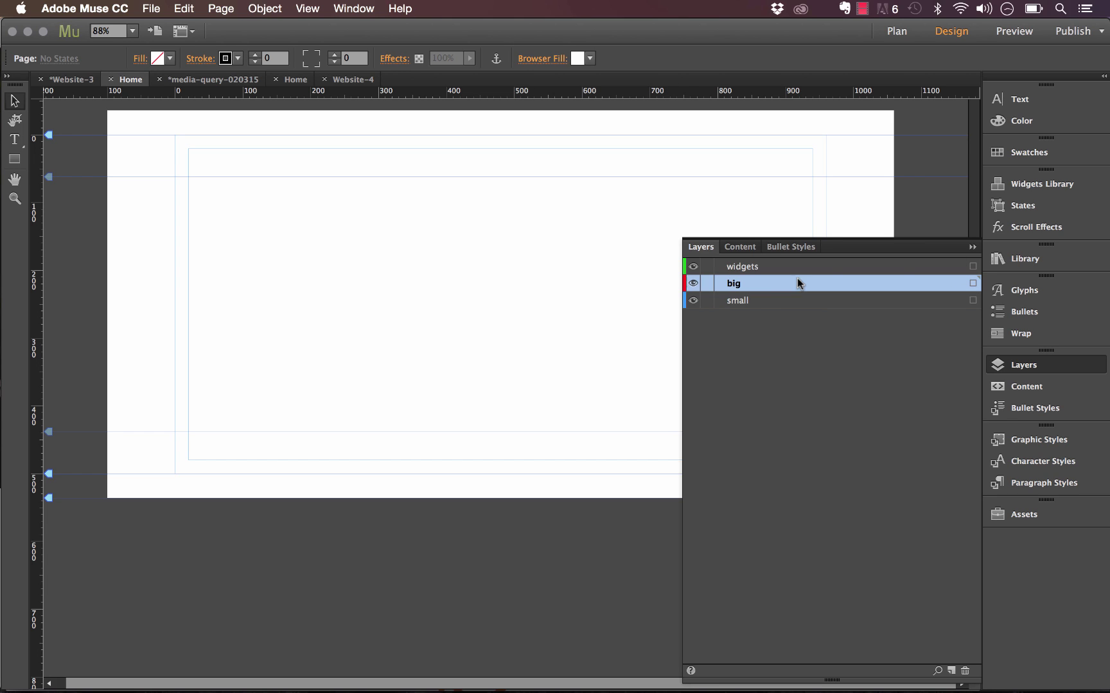
left_click(972, 247)
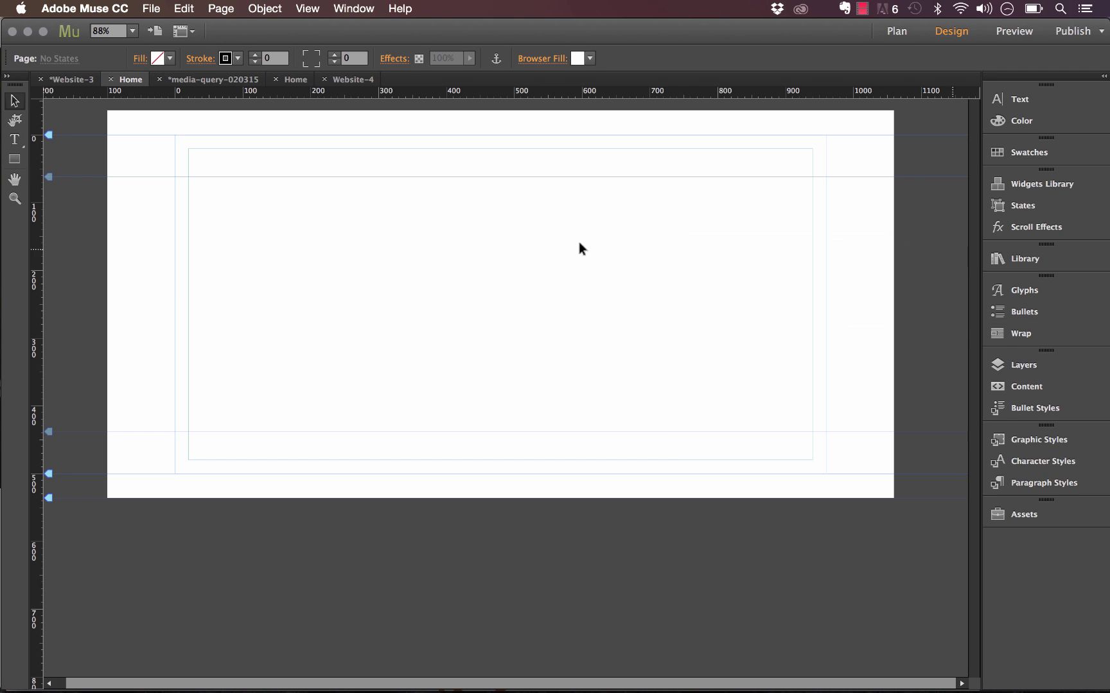
key("super+d")
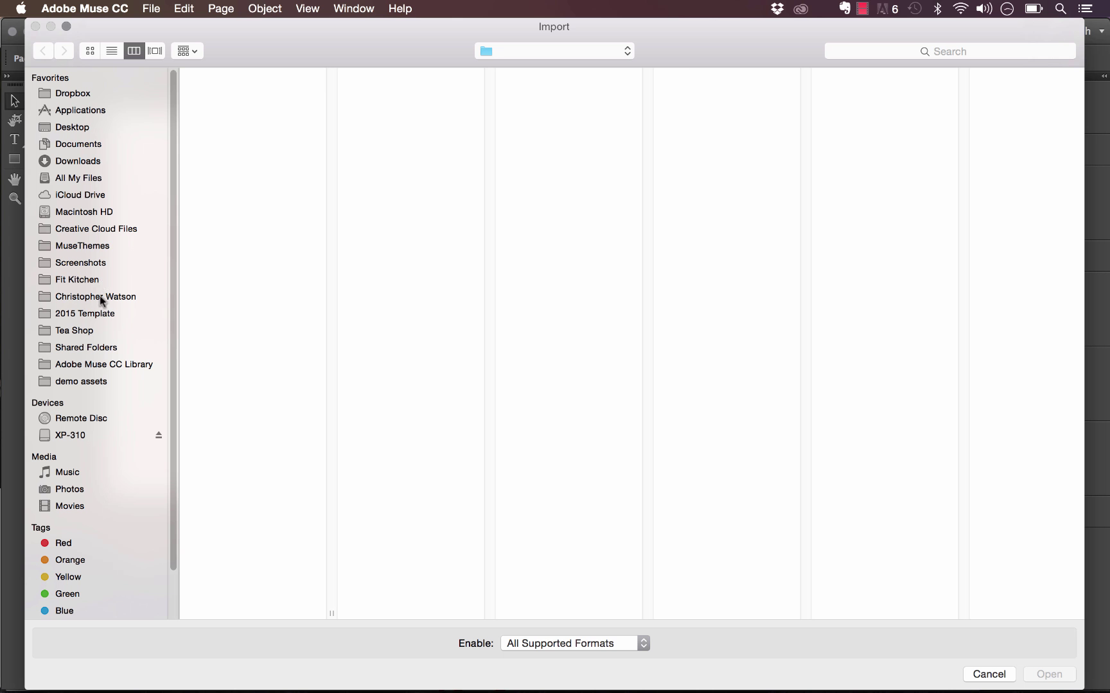
left_click(80, 381)
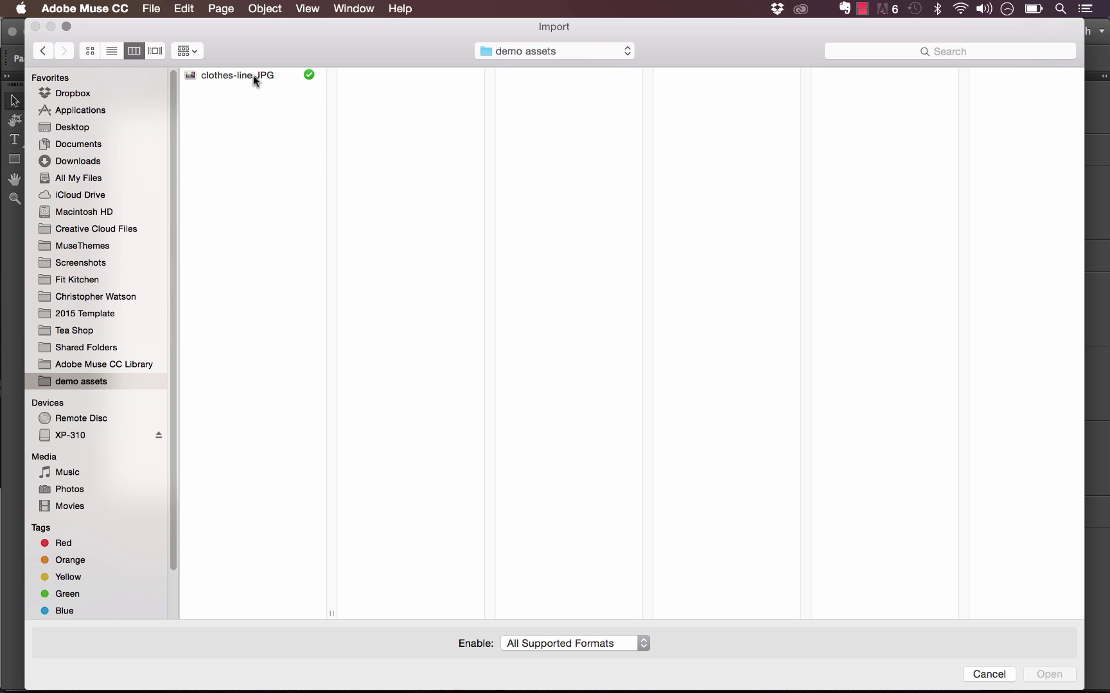
left_click(256, 76)
left_click(1050, 674)
left_click(374, 260)
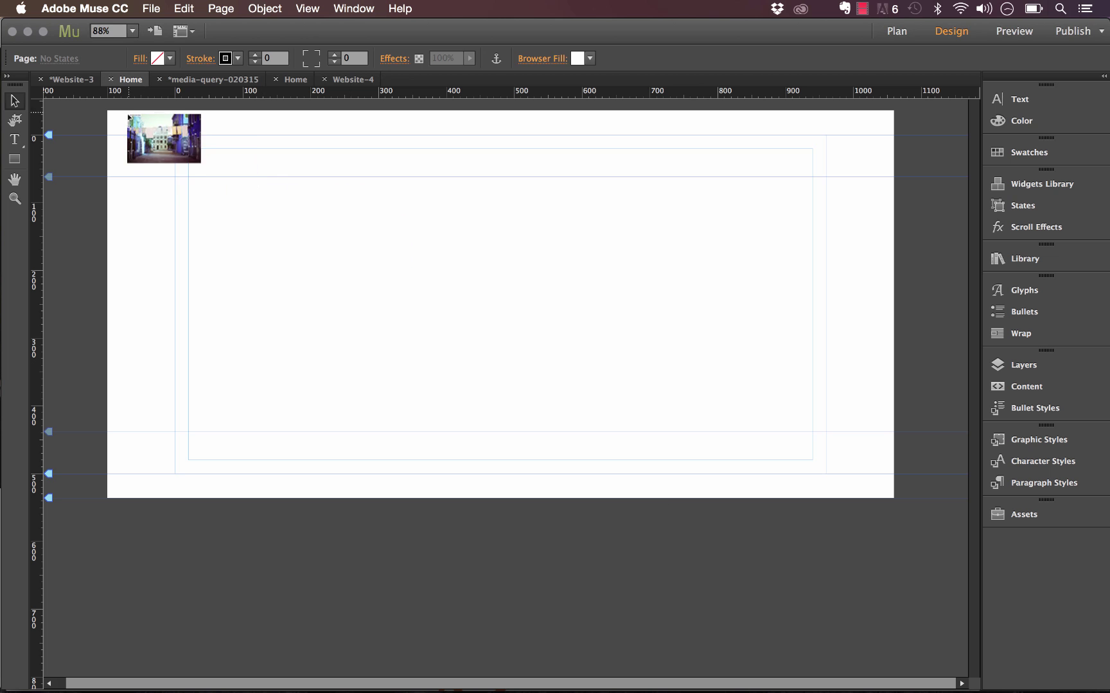
left_click_drag(301, 284, 892, 501)
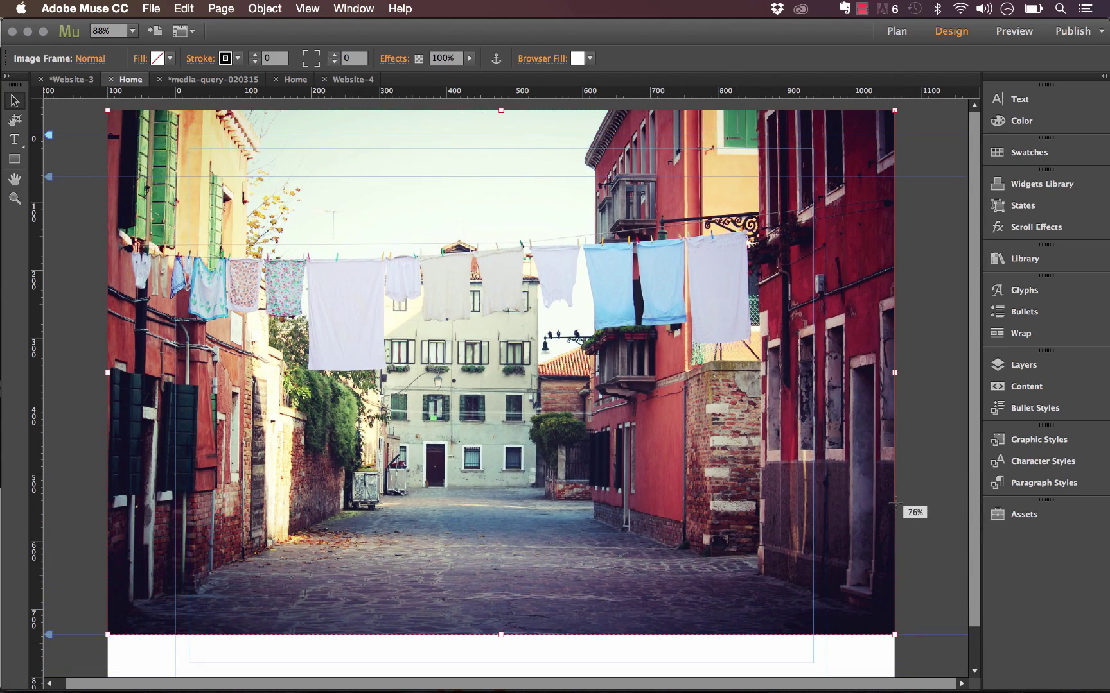
left_click(360, 647)
left_click(524, 418)
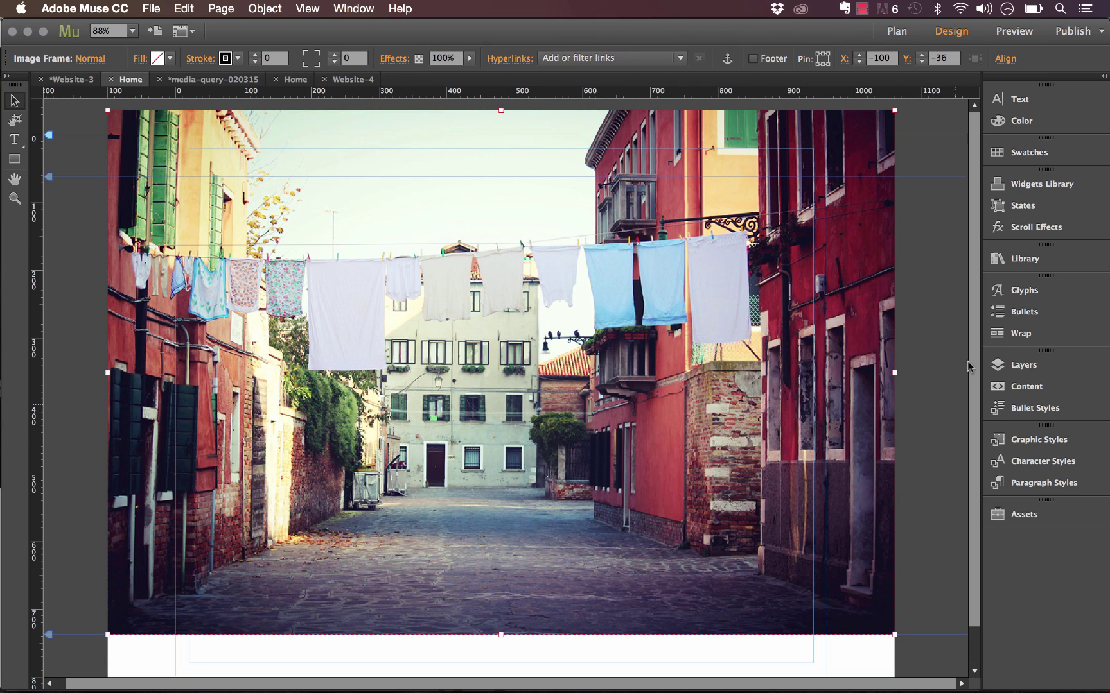
Create a graphic style named big_image from the photo
left_click(1053, 448)
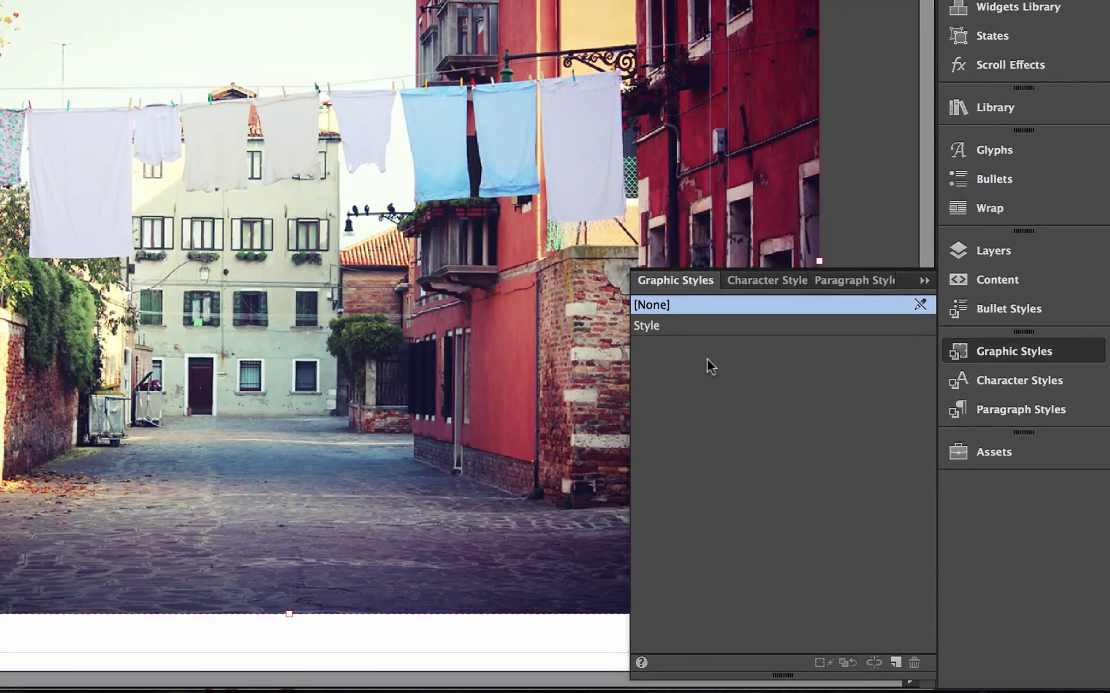
double_click(653, 329)
type("big_image")
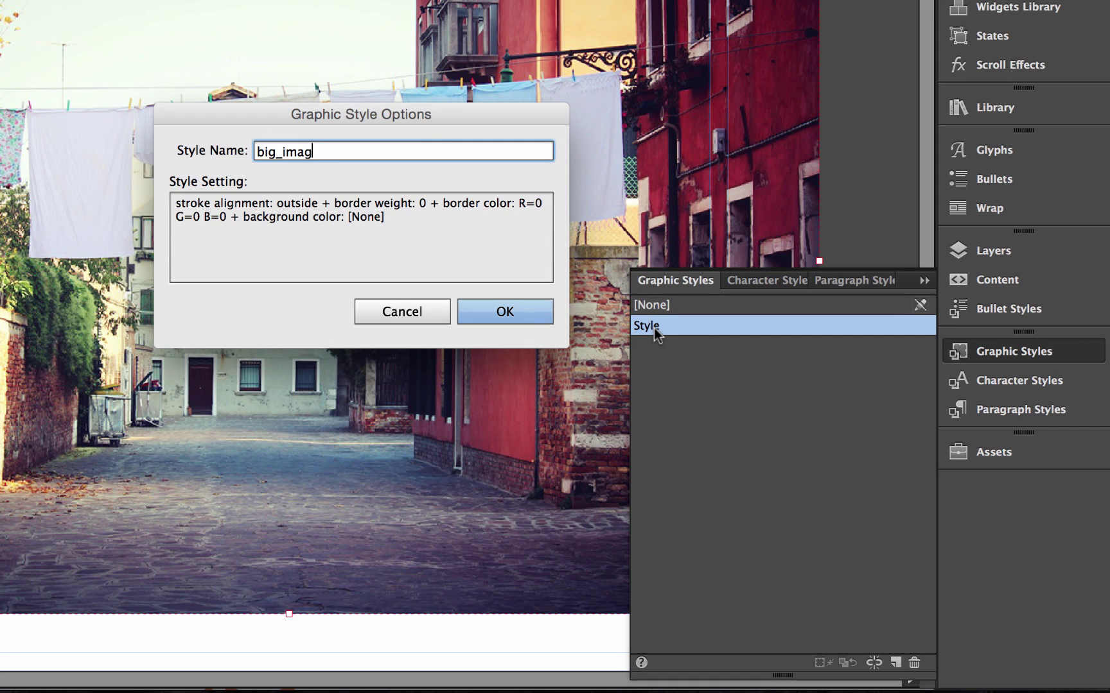
left_click(504, 319)
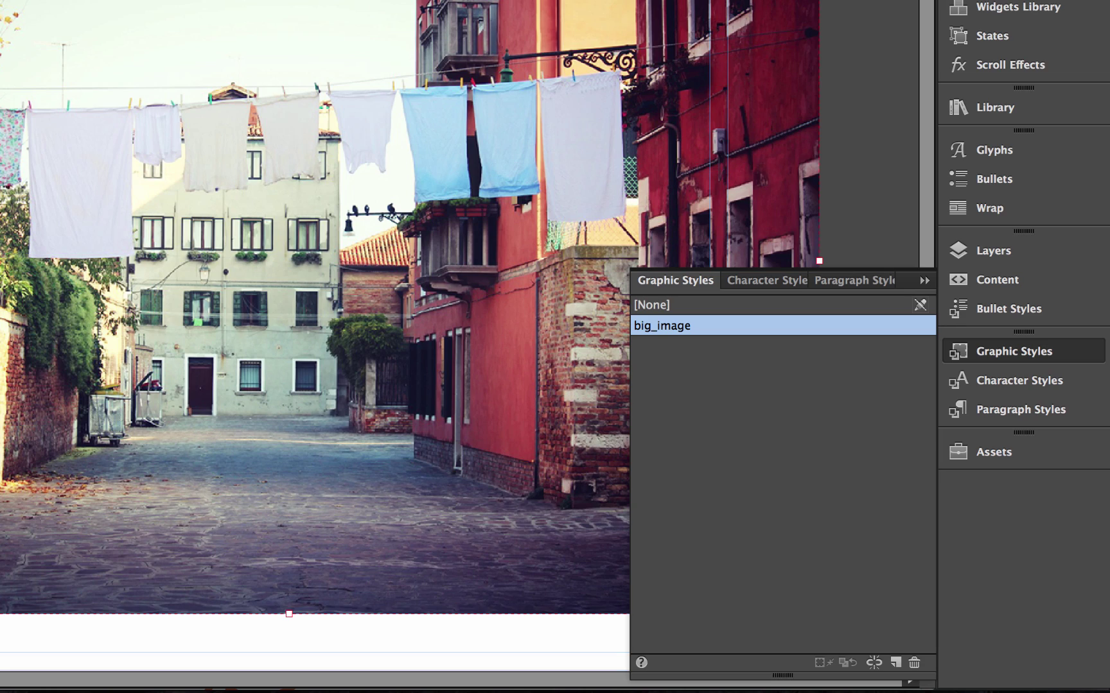
key("Escape")
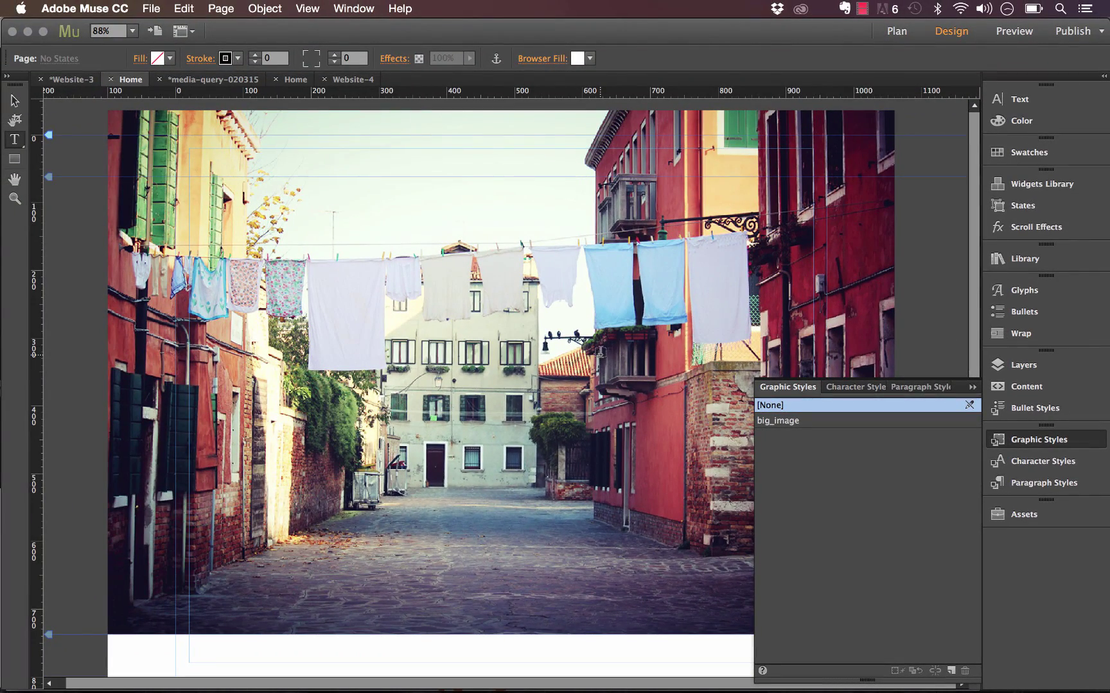
Draw a wide text frame across the lower photo and type 'MEDIA QUERIES'
left_click(972, 387)
left_click(190, 483)
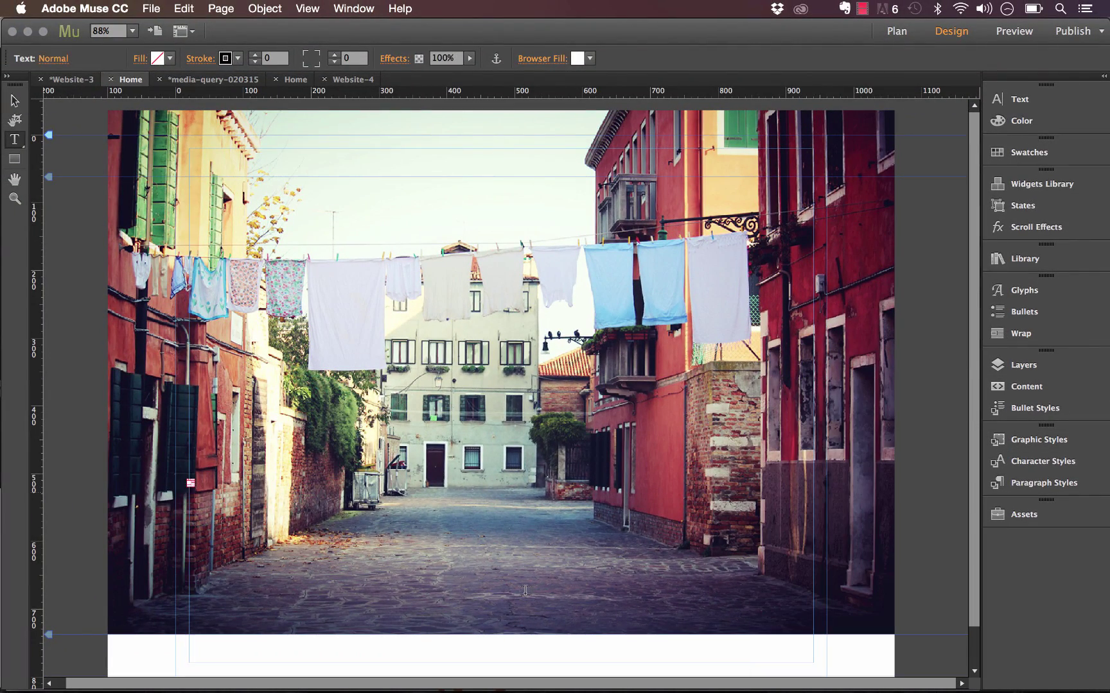
scroll(764, 591, "down", 3)
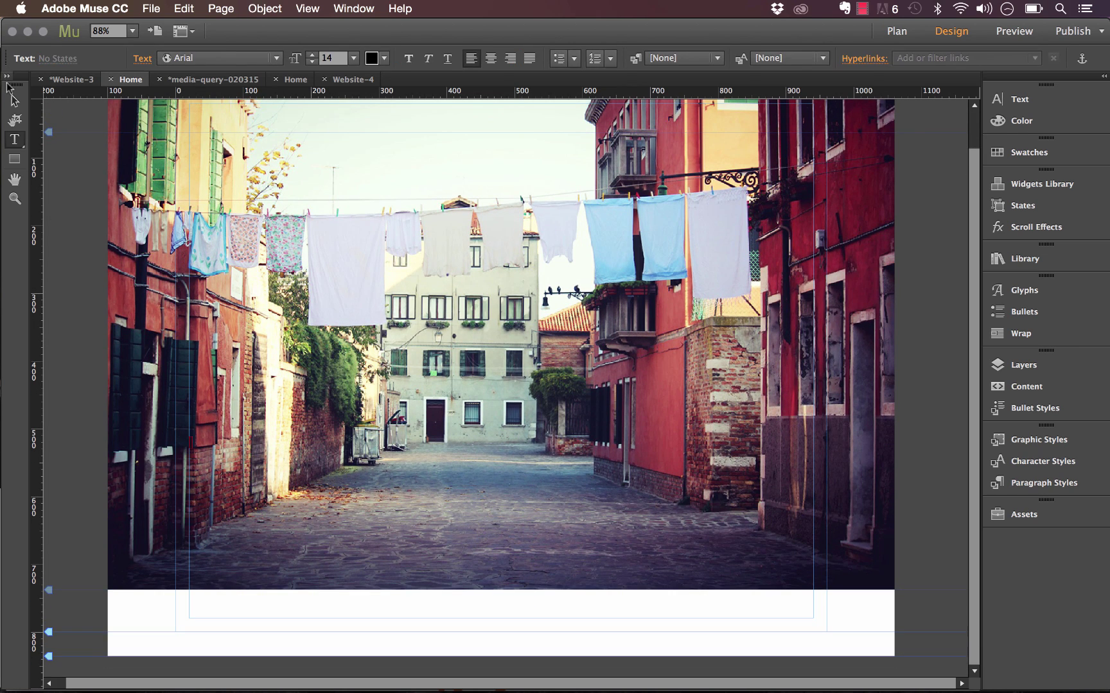
key("Escape")
key("Escape")
left_click_drag(195, 439, 805, 526)
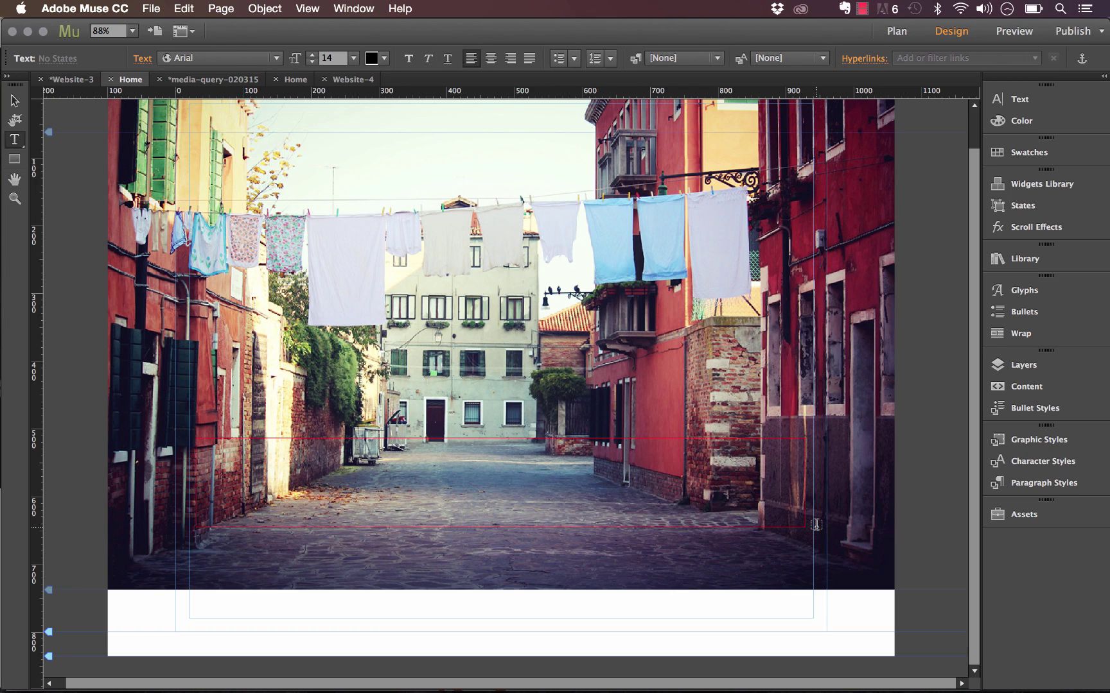
type("MEDIA QUERIES")
Set the heading text to 72 pt Montserrat
key("super+a")
left_click(353, 59)
left_click(369, 307)
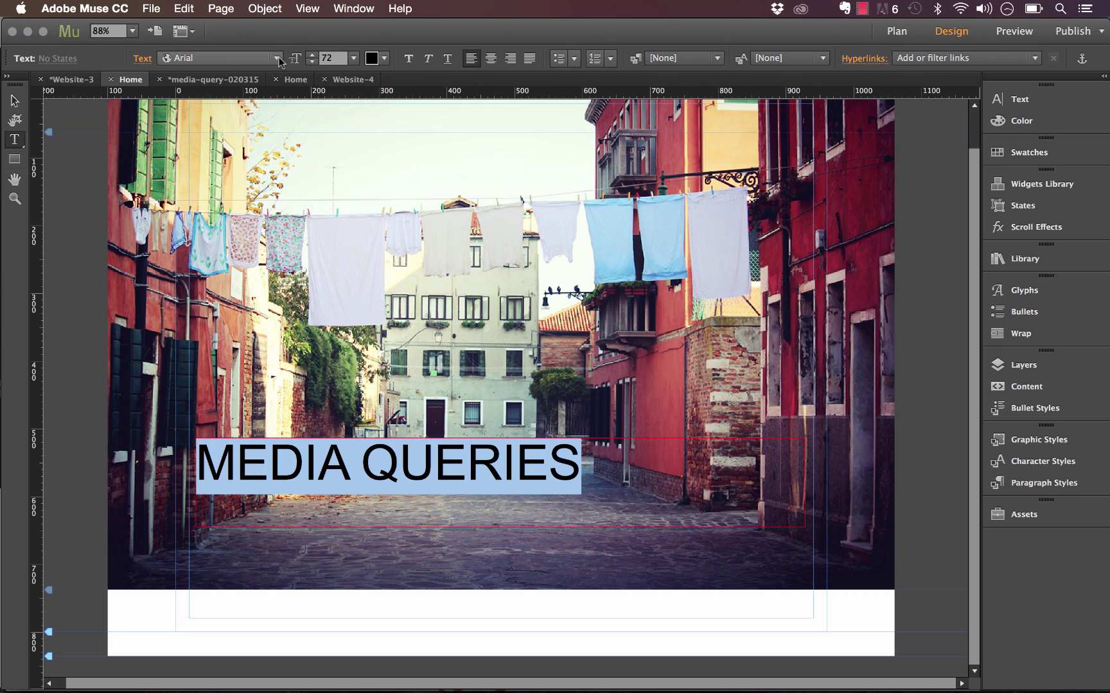
left_click(276, 58)
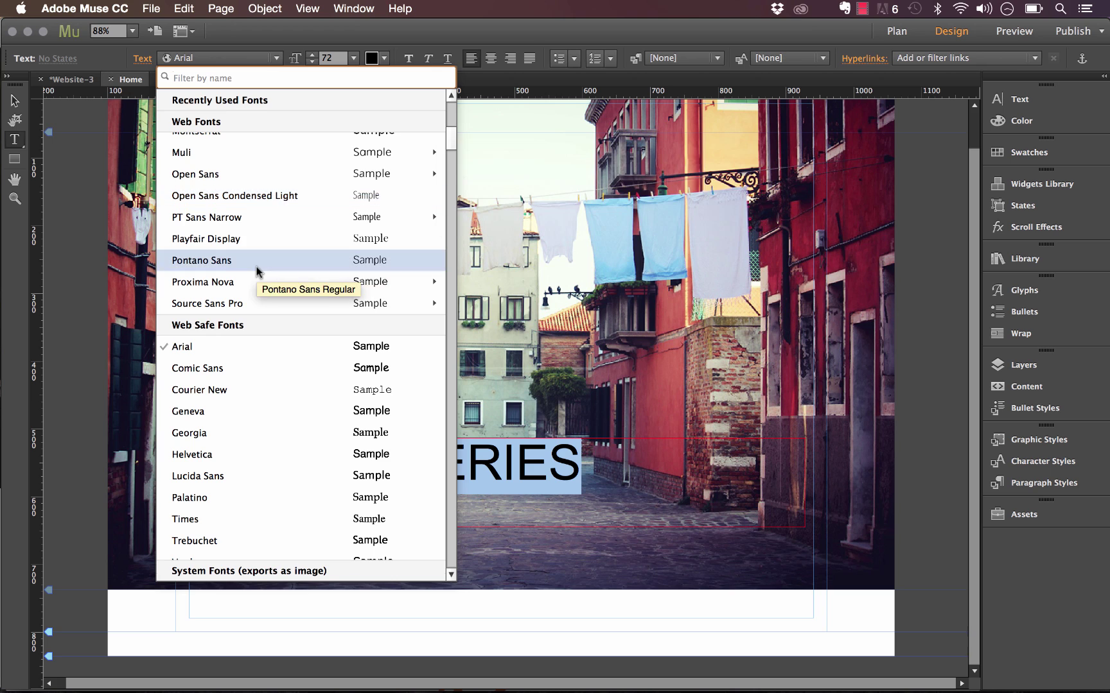
scroll(235, 257, "up", 10)
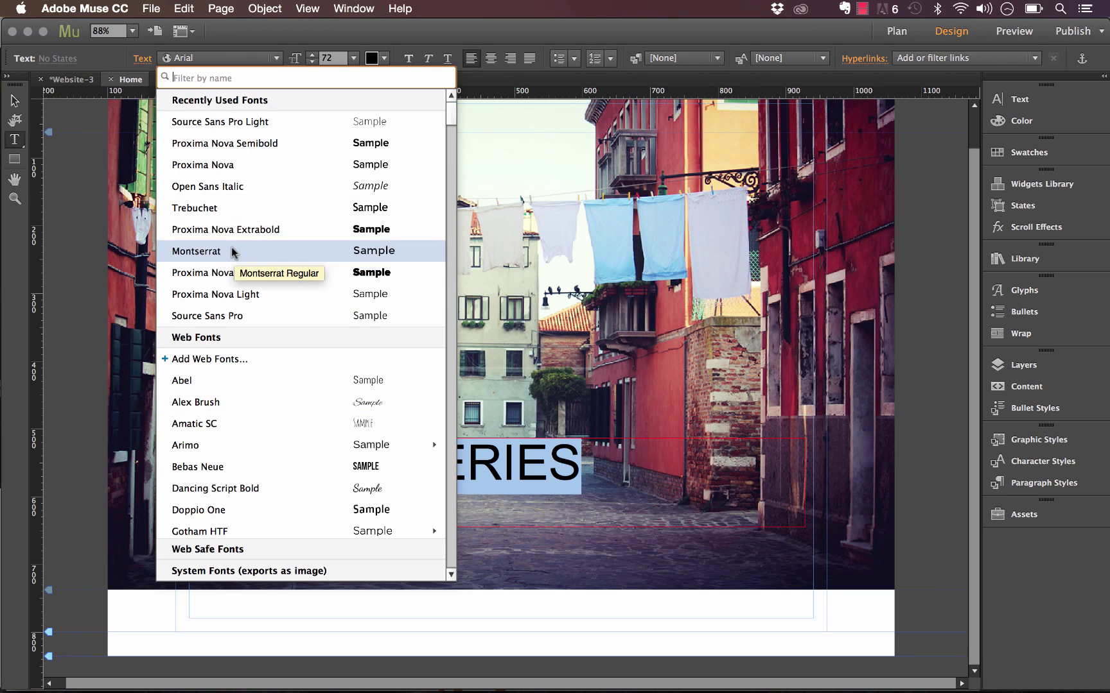
left_click(235, 251)
Make the heading white and centre-aligned, then nudge its frame into a centred position
left_click(386, 59)
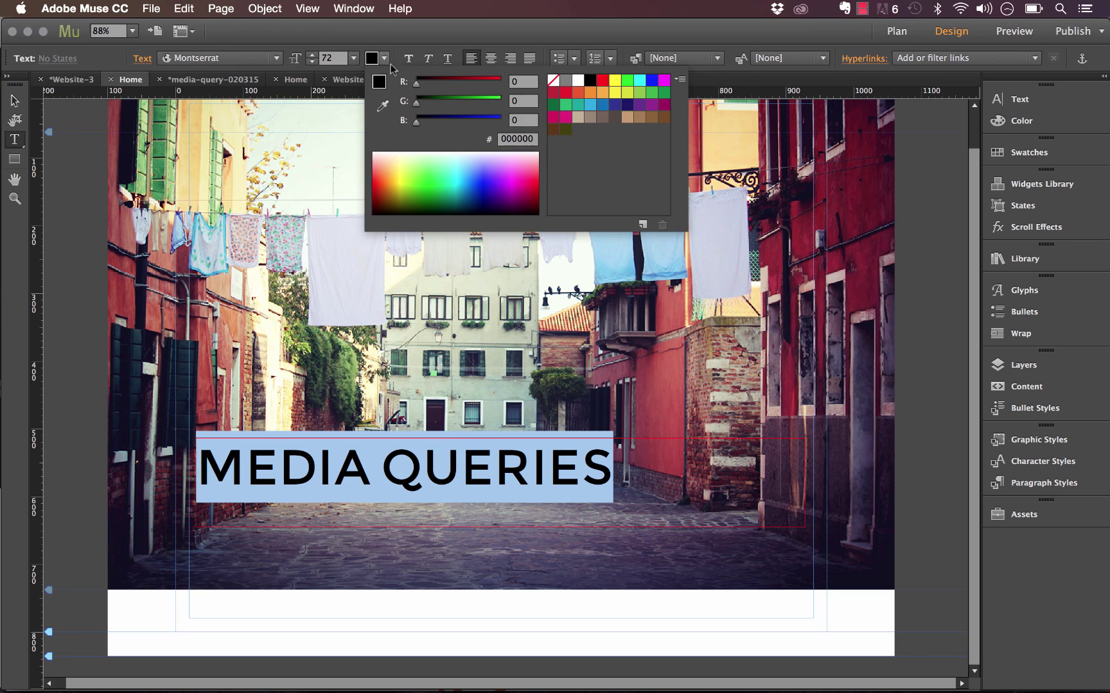
left_click(578, 80)
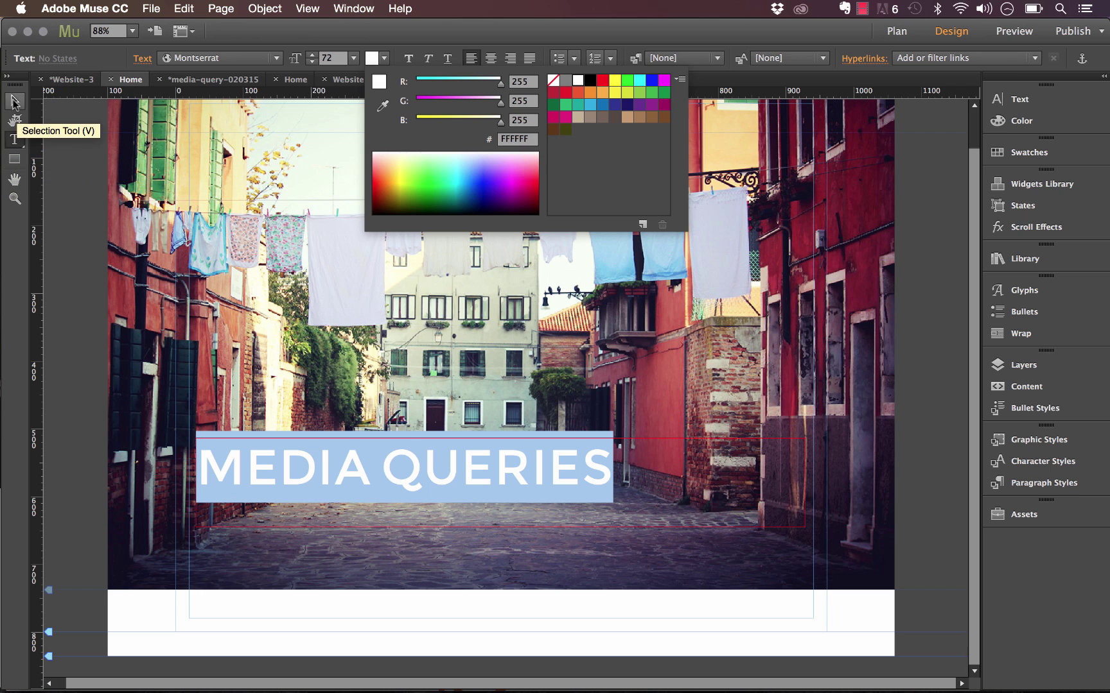
left_click(490, 58)
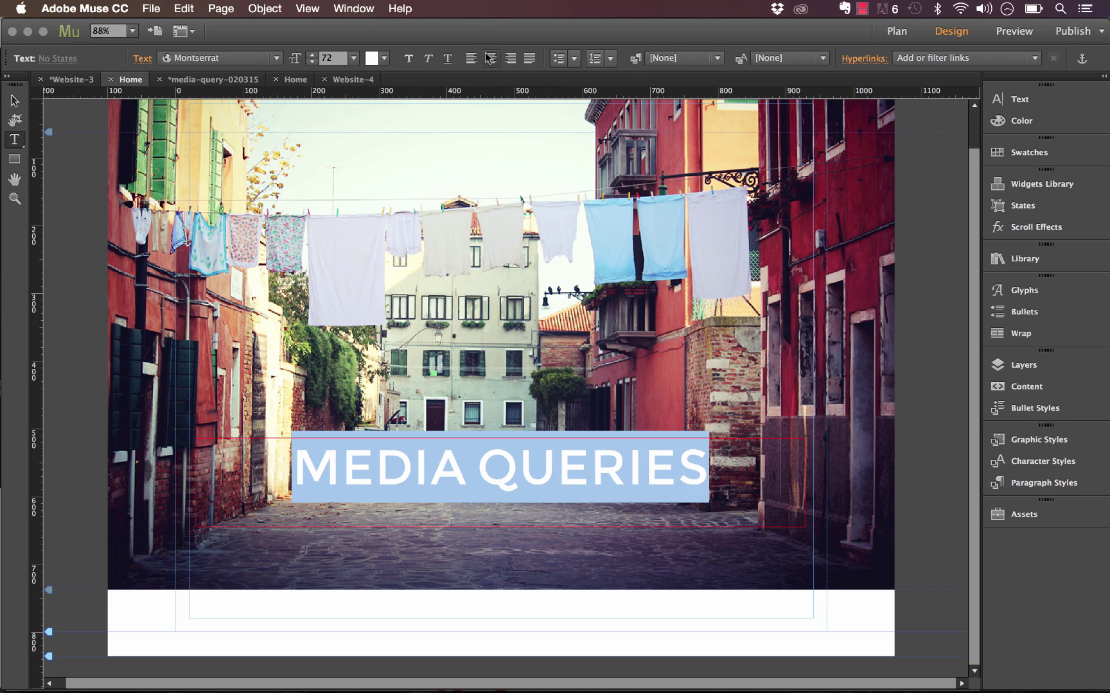
left_click(14, 101)
mouse_move(501, 469)
left_mouse_down()
mouse_move(528, 476)
mouse_move(508, 475)
left_mouse_up()
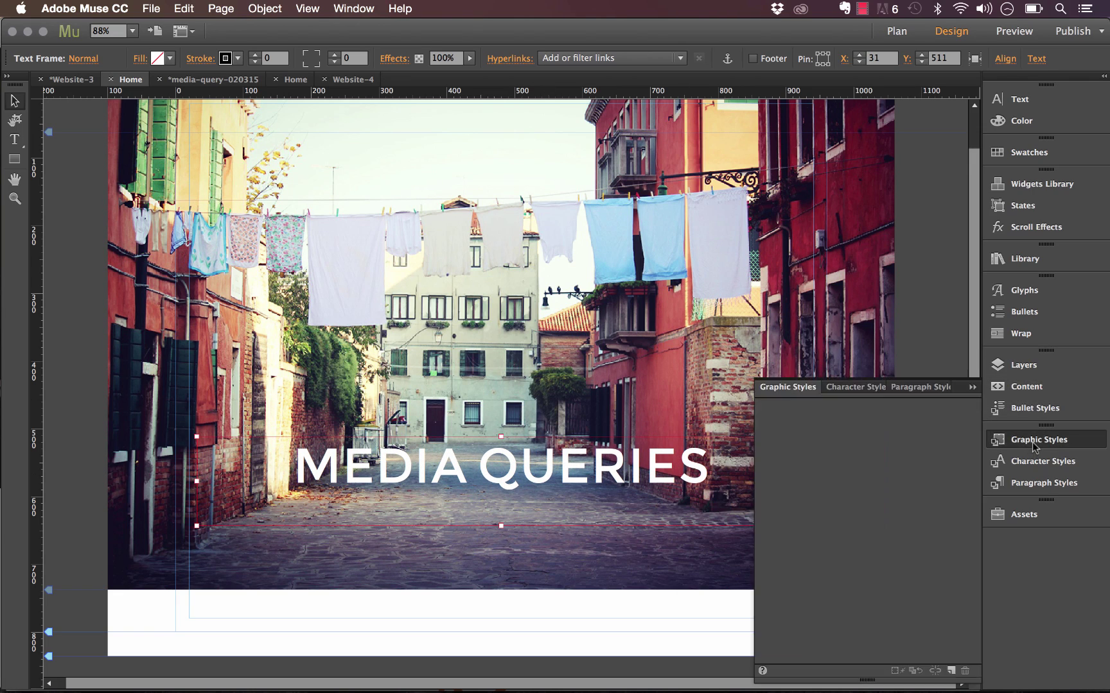
Save the heading frame as a new graphic style named big_text
left_click(1034, 442)
left_click(949, 672)
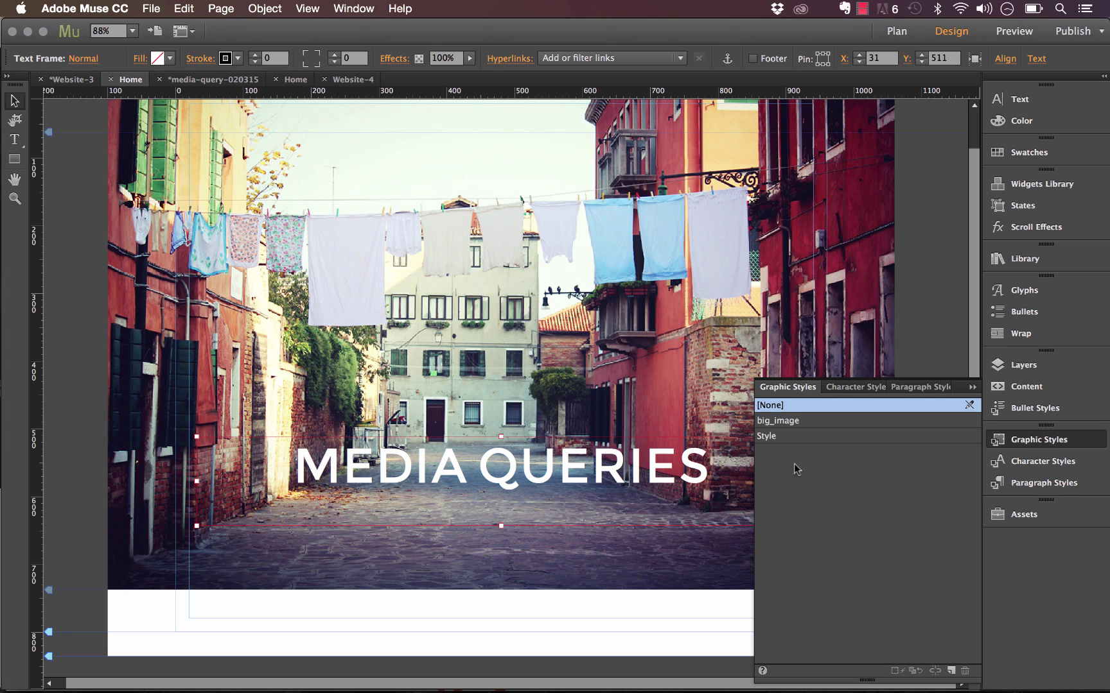
left_click(772, 440)
double_click(772, 439)
type("i")
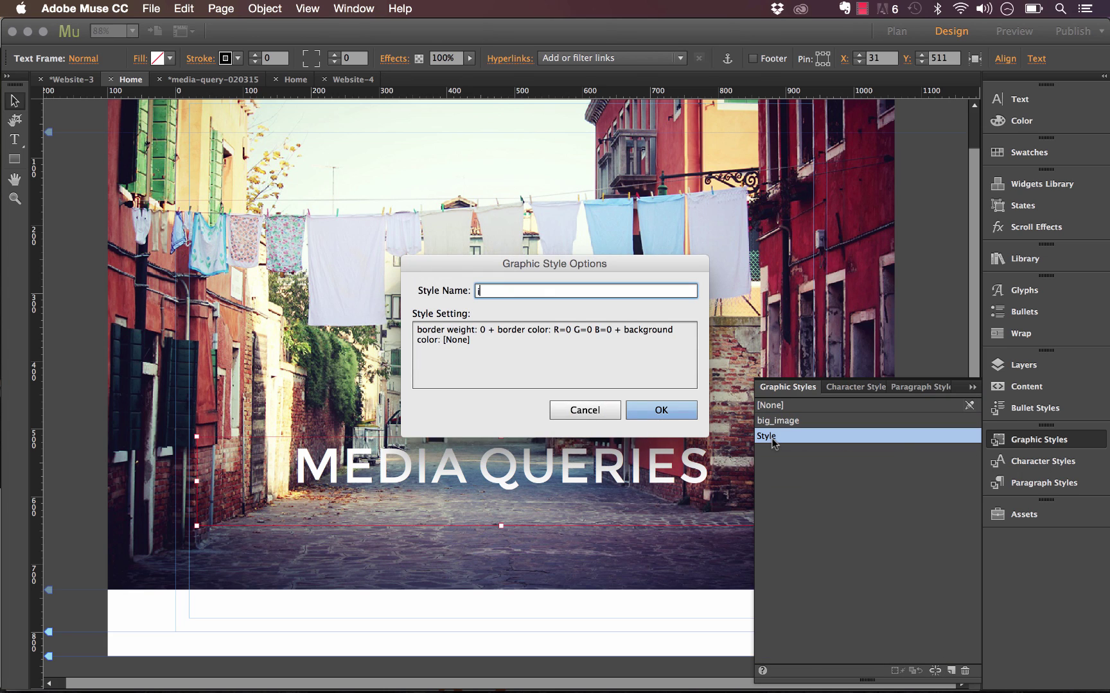
type("ig_text")
left_click(684, 416)
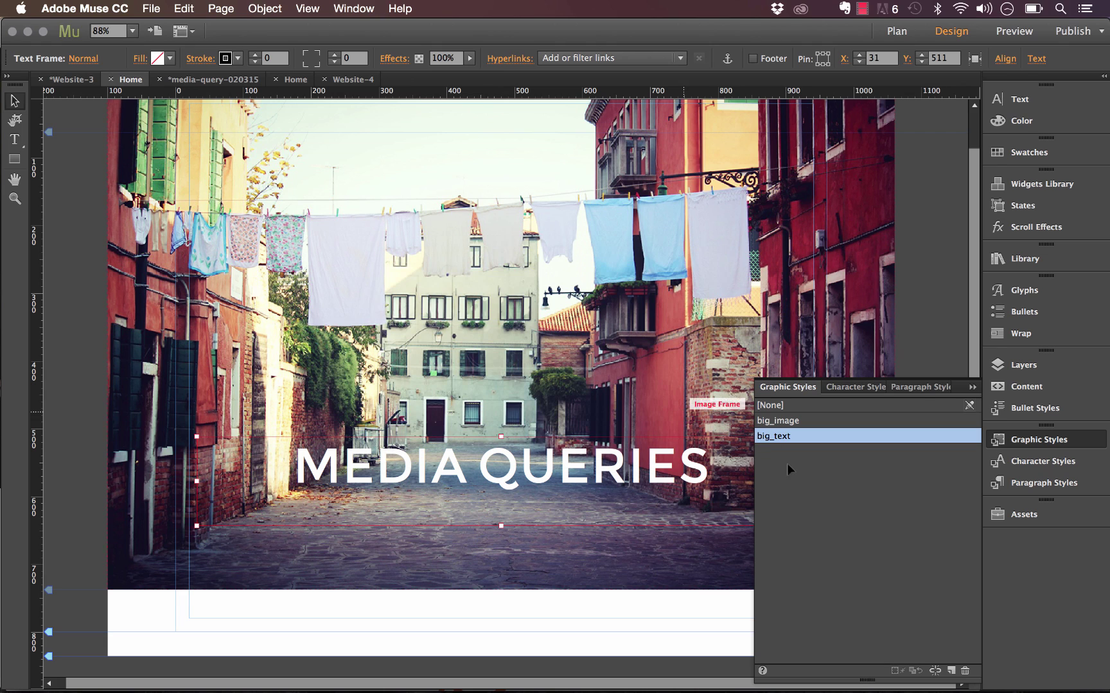
Toggle the big layer's visibility, select its contents, and leave the layer hidden
left_click(1027, 364)
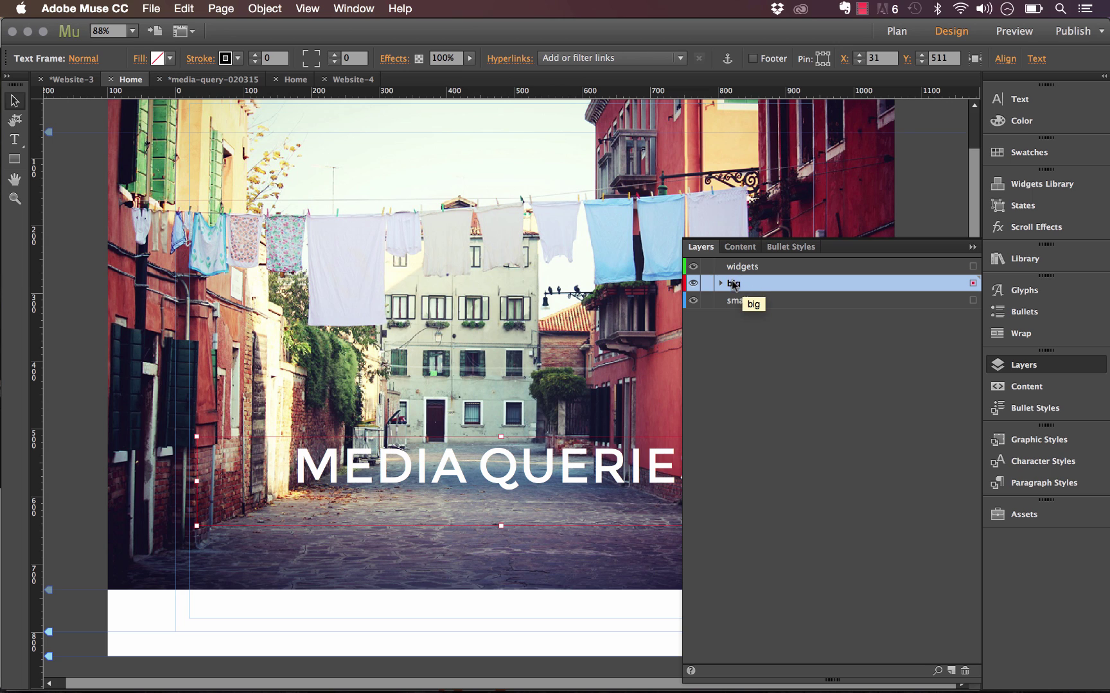
left_click(693, 283)
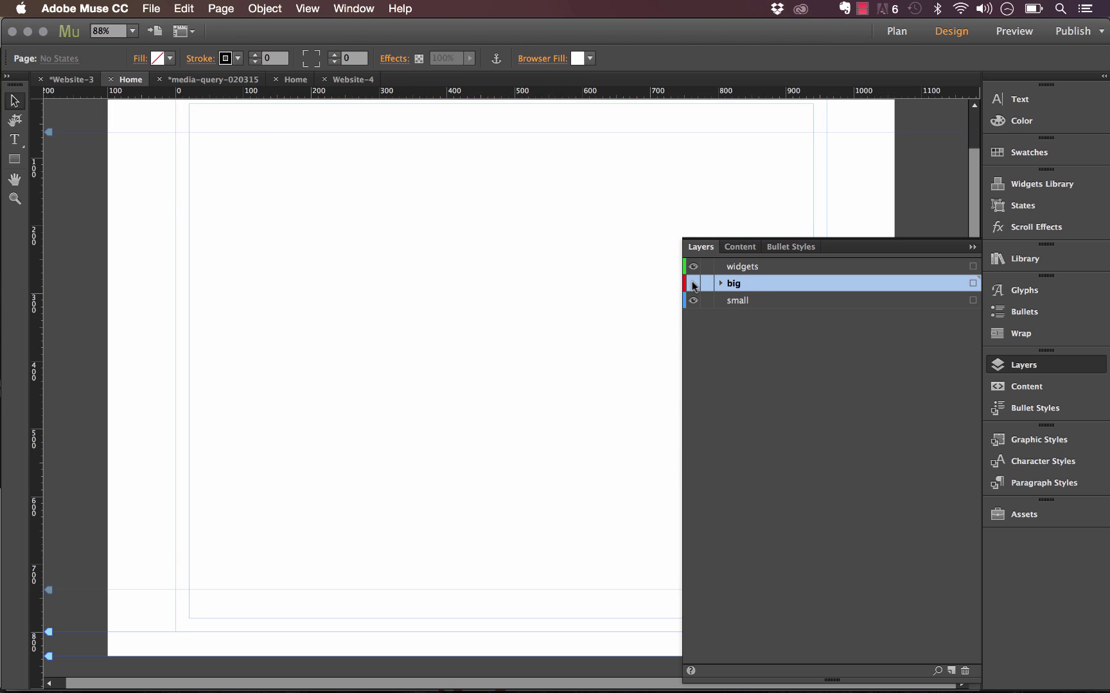
left_click(693, 283)
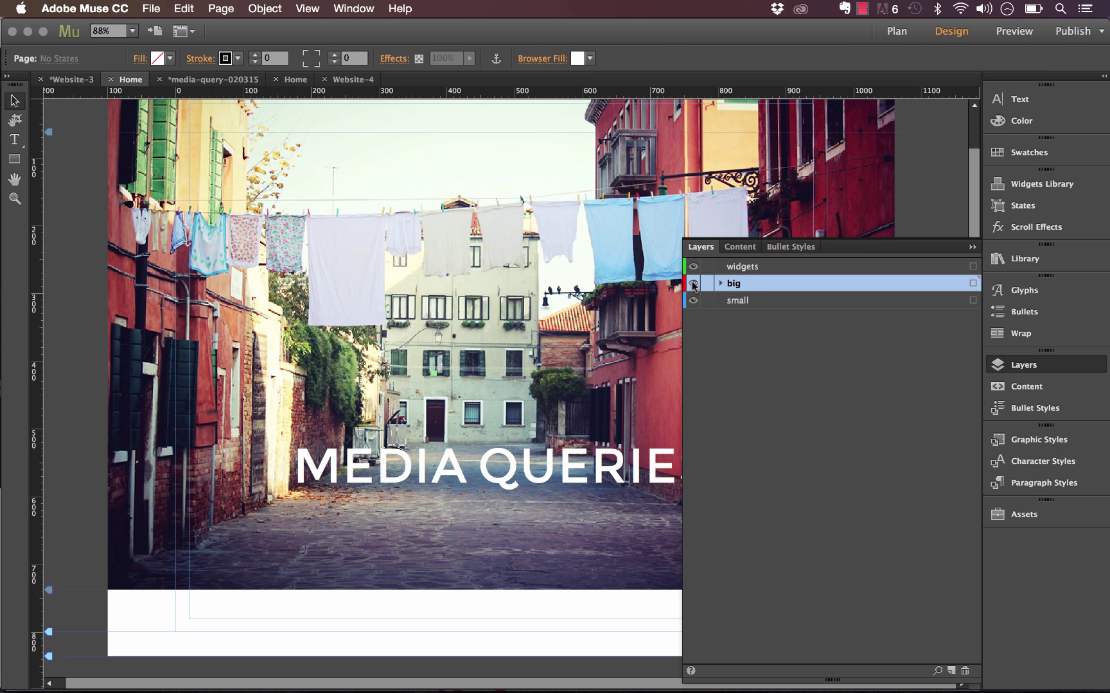
left_click(693, 284)
left_click(693, 284)
left_click(694, 283)
left_click(693, 284)
left_click(577, 502)
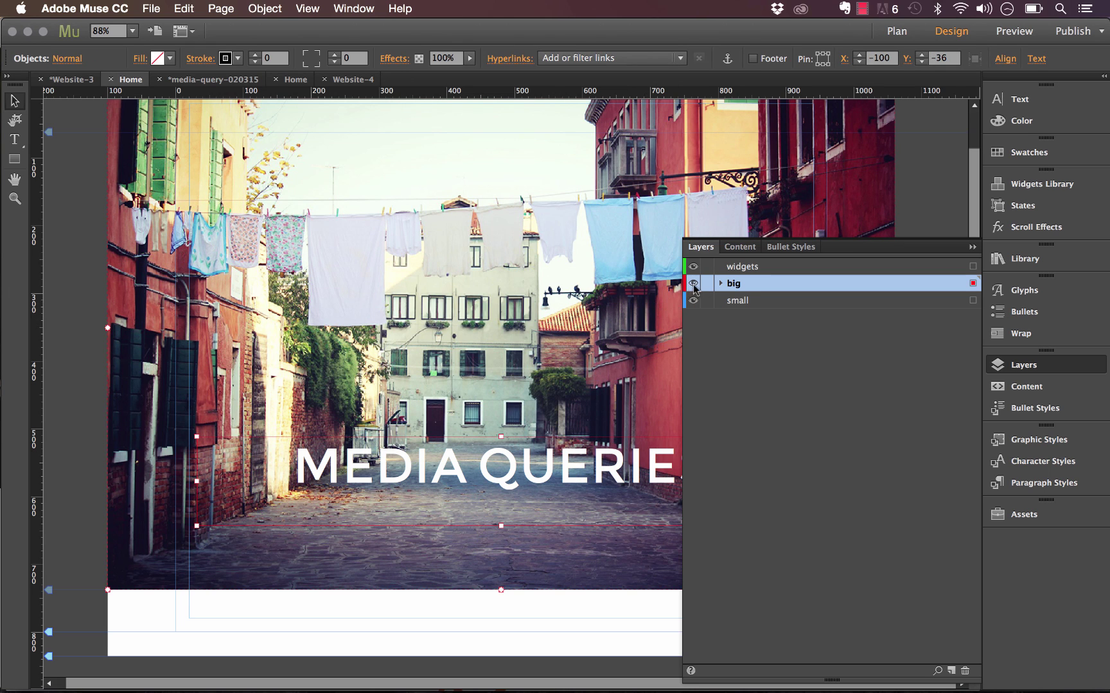
left_click(693, 284)
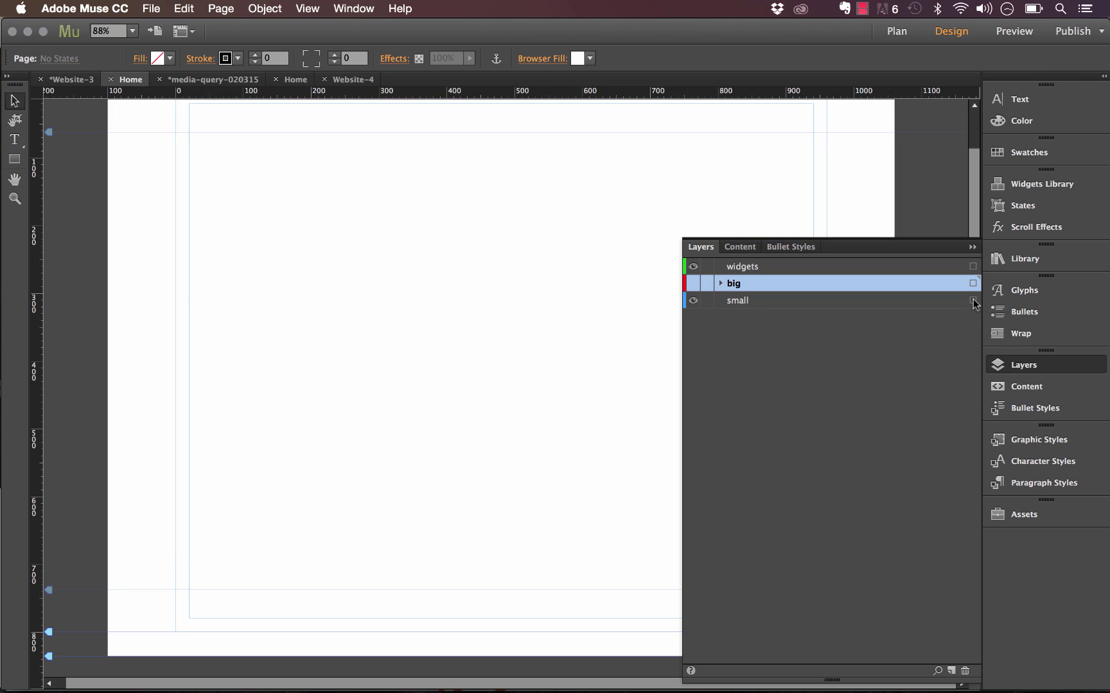
Paste the photo and heading into the small layer, shrinking the photo to 37% at the top left
left_click(912, 300)
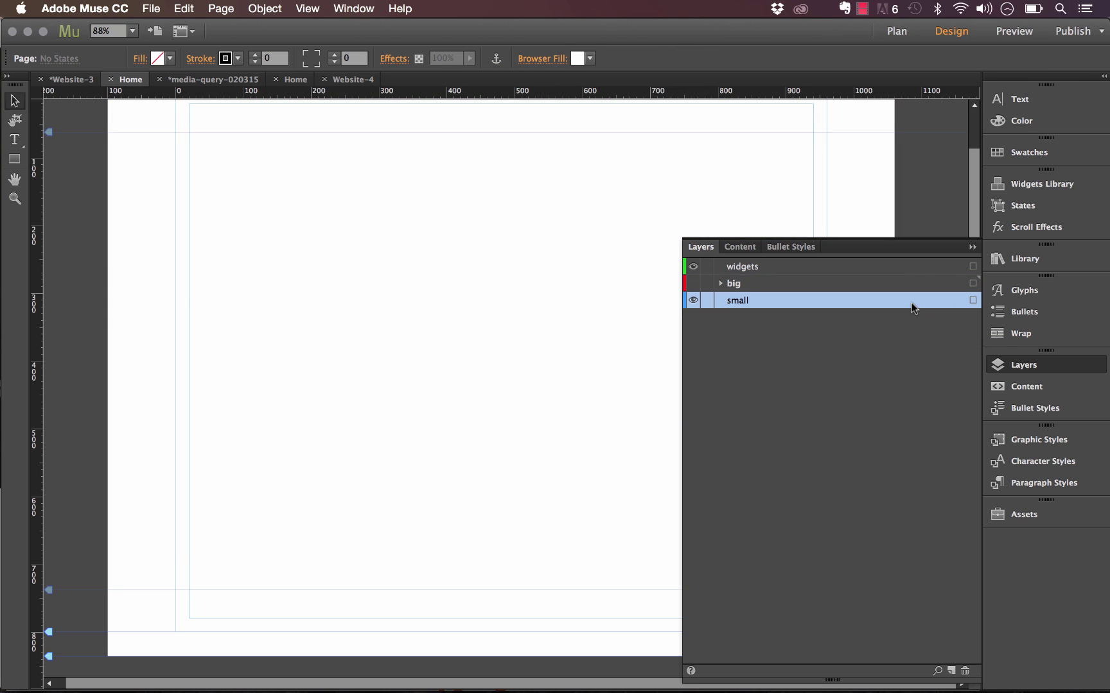
left_click(575, 332)
key("super+shift+v")
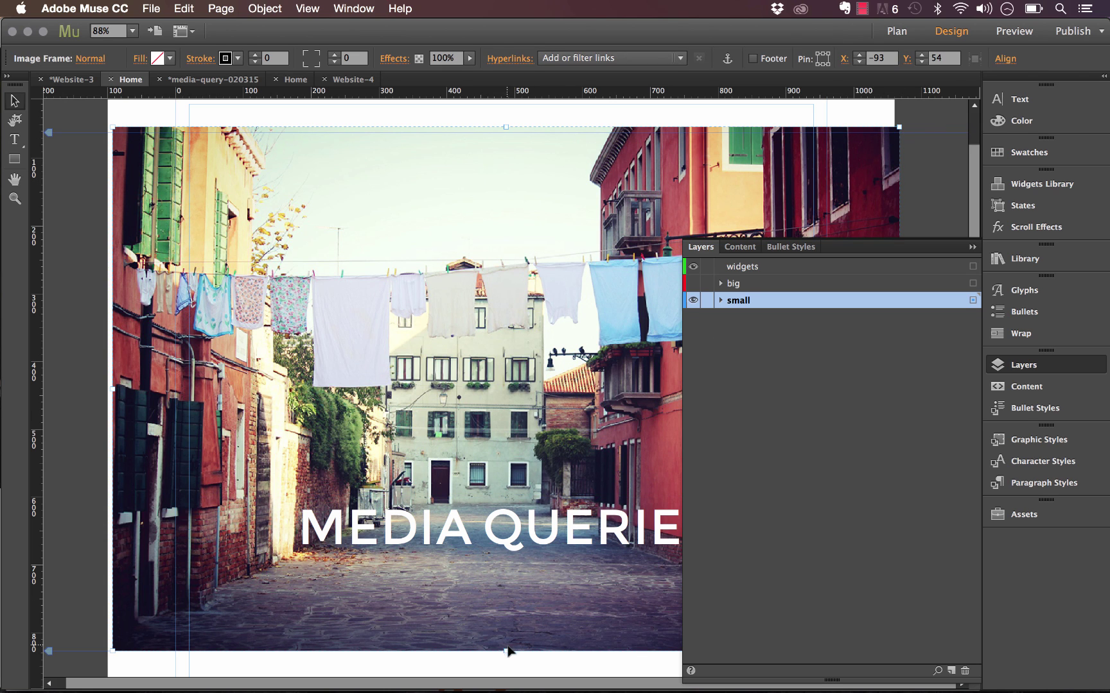
left_click_drag(506, 650, 505, 328)
left_click_drag(559, 229, 394, 233)
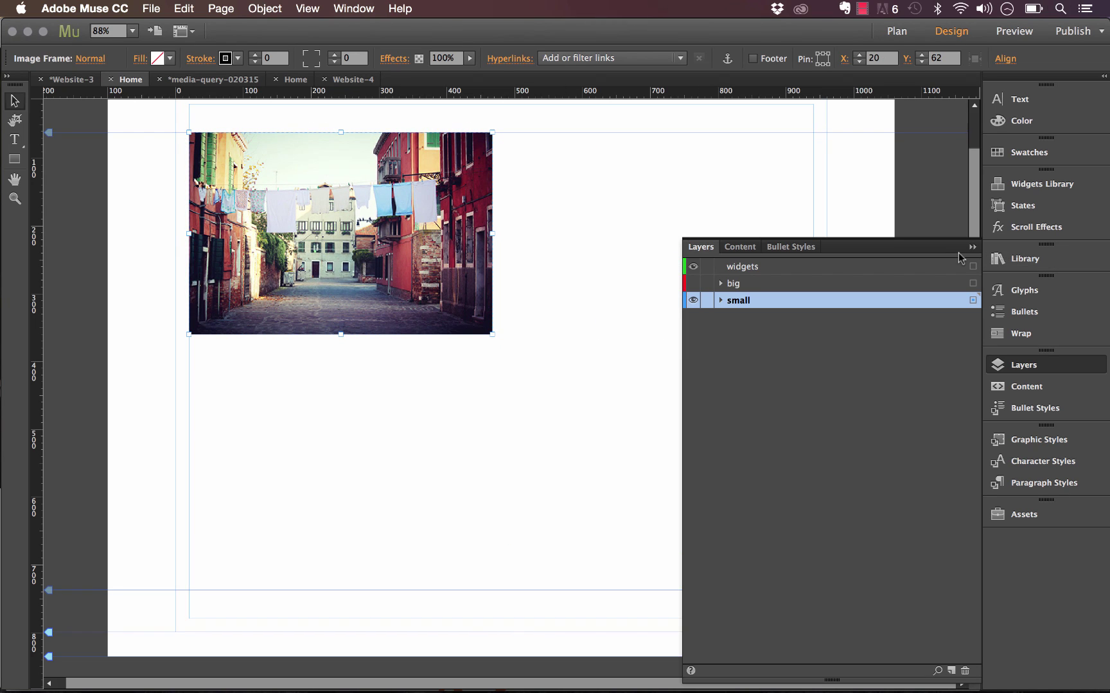
left_click(972, 247)
left_click_drag(595, 499, 591, 465)
Make the small heading grey at size 40 in a narrower frame just below the photo
left_click(1028, 100)
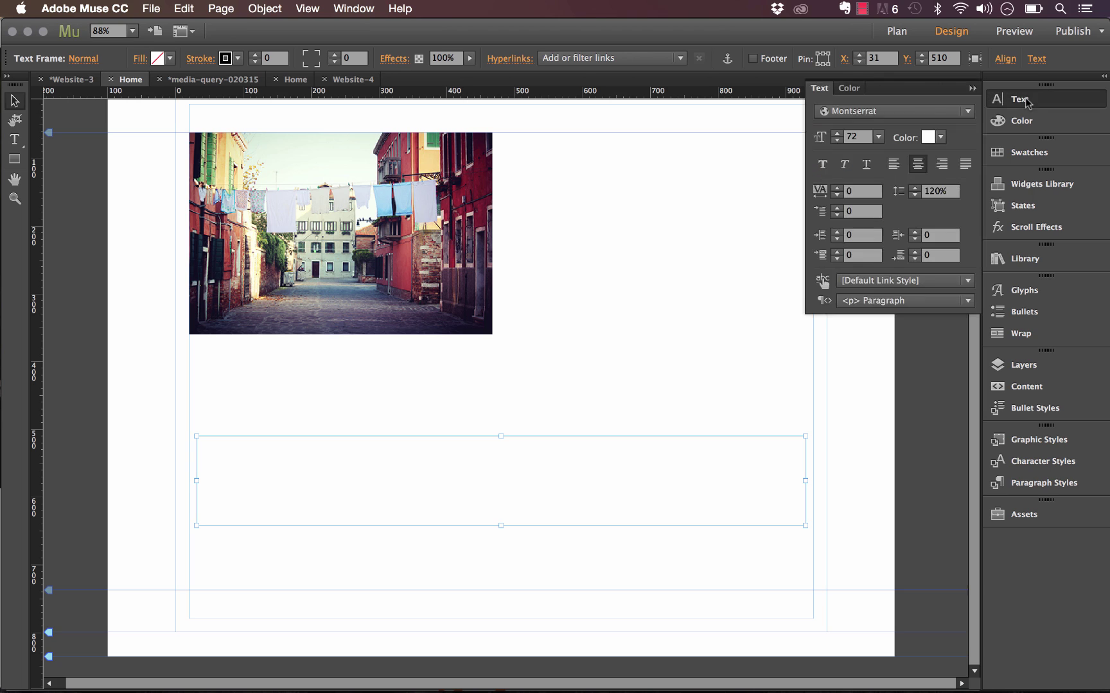
left_click(939, 136)
left_click(990, 159)
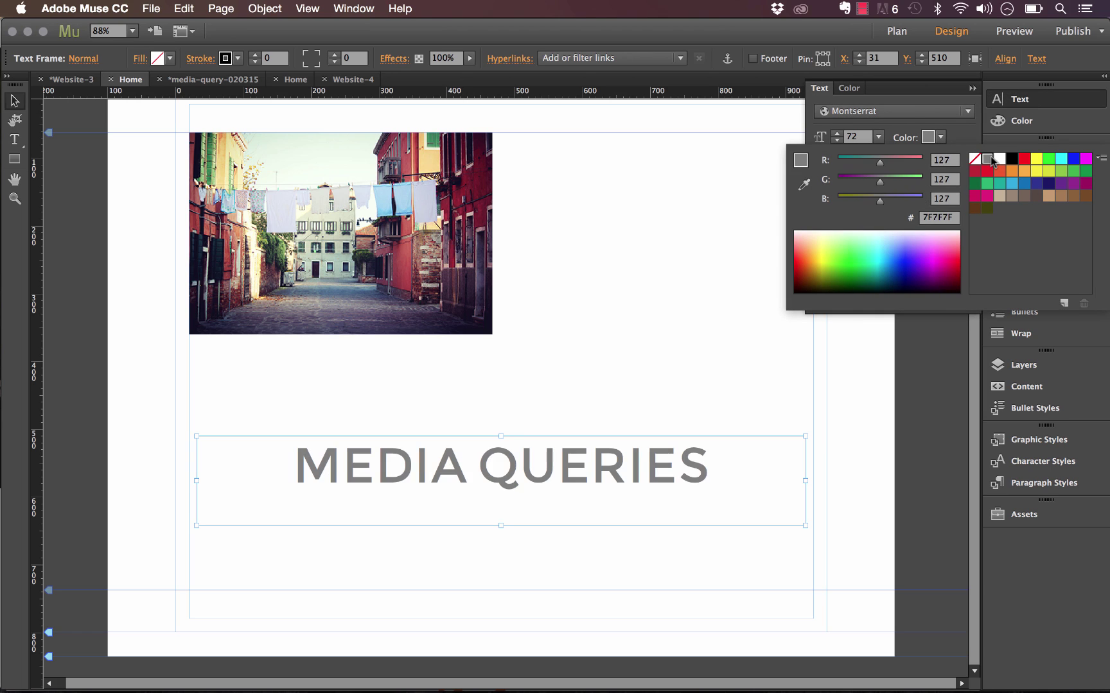
triple_click(679, 476)
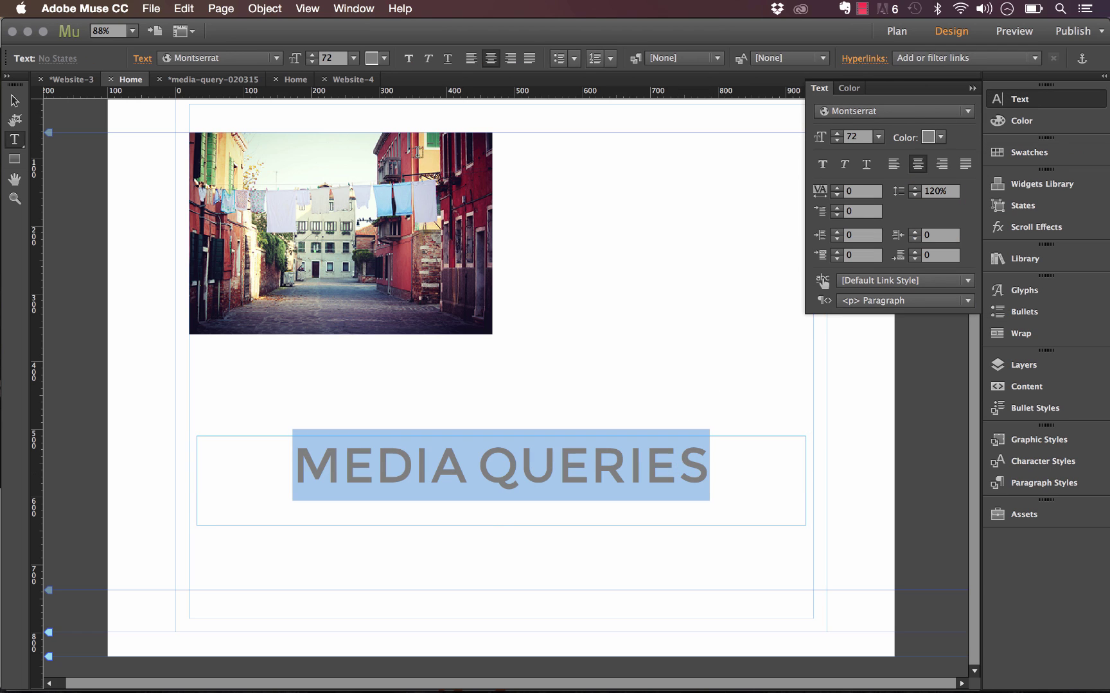
left_click(331, 57)
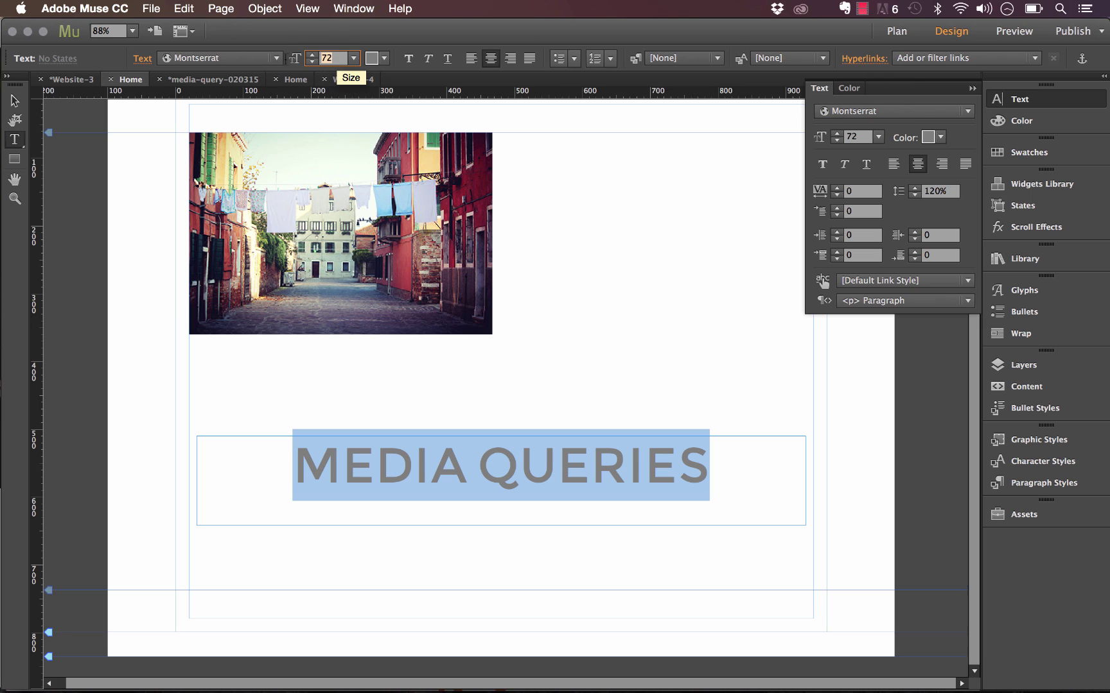
key("Return")
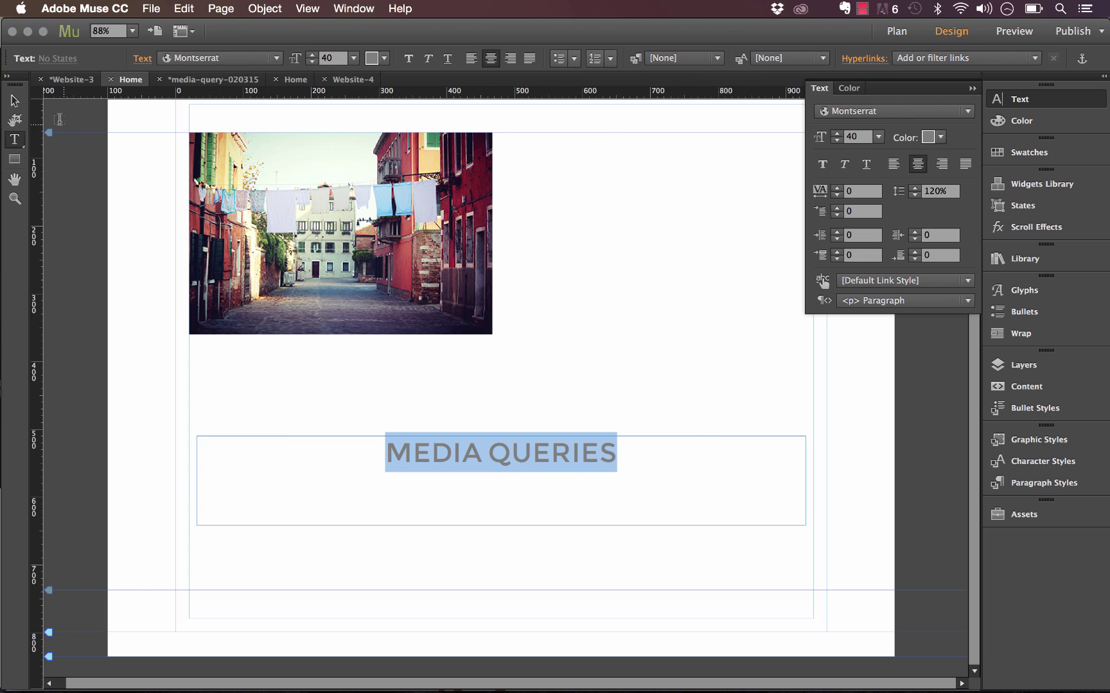
left_click(14, 100)
left_click_drag(805, 525, 492, 497)
left_click_drag(433, 463, 425, 379)
left_click(513, 442)
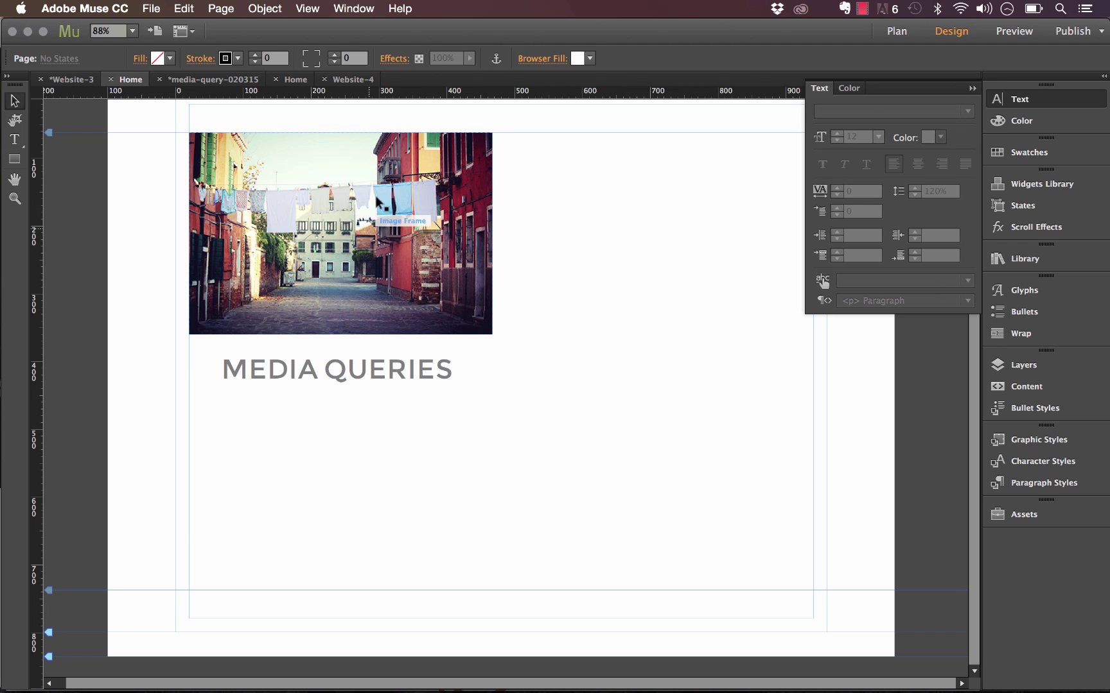
Create a graphic style named small_image from the small photo
left_click(445, 247)
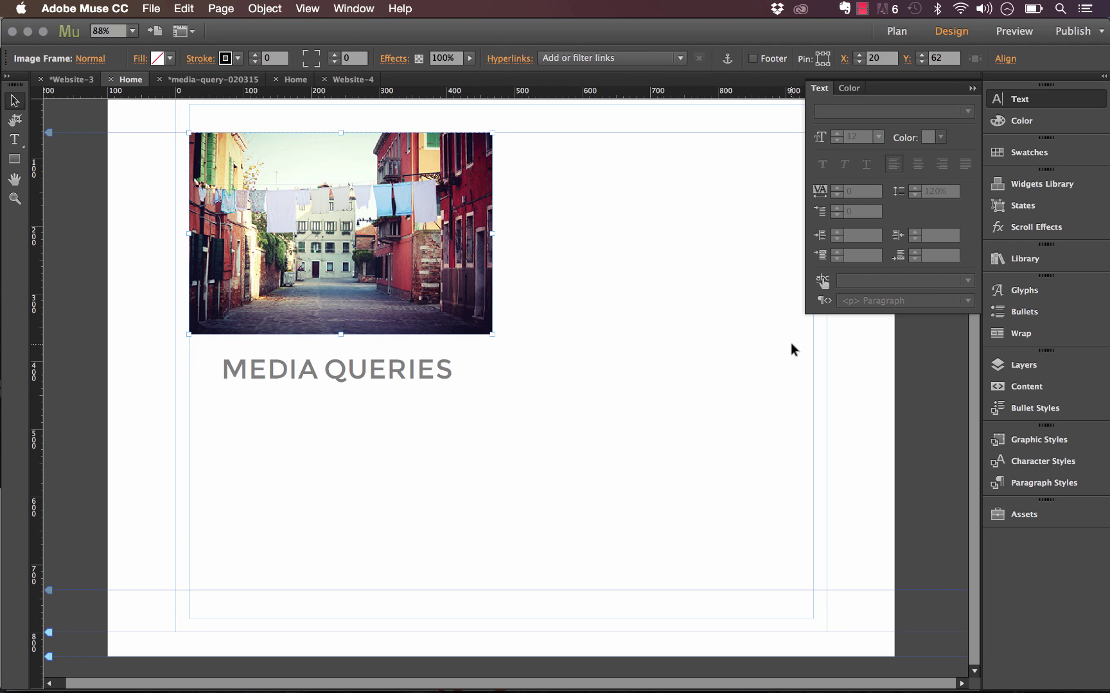
left_click(1020, 442)
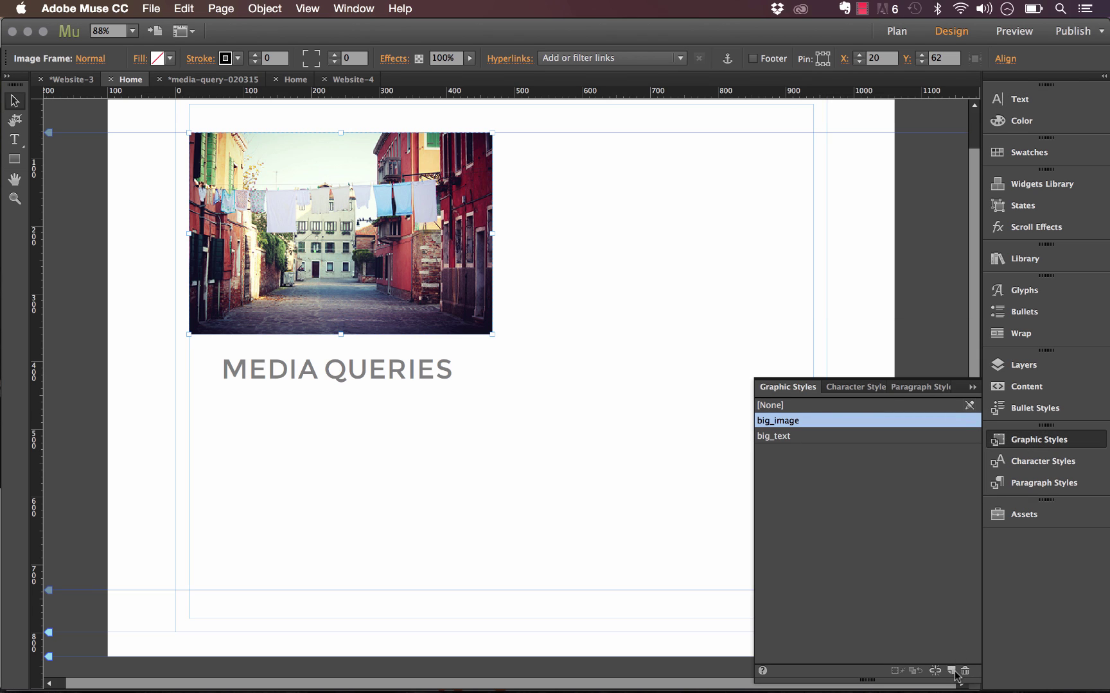
left_click(951, 671)
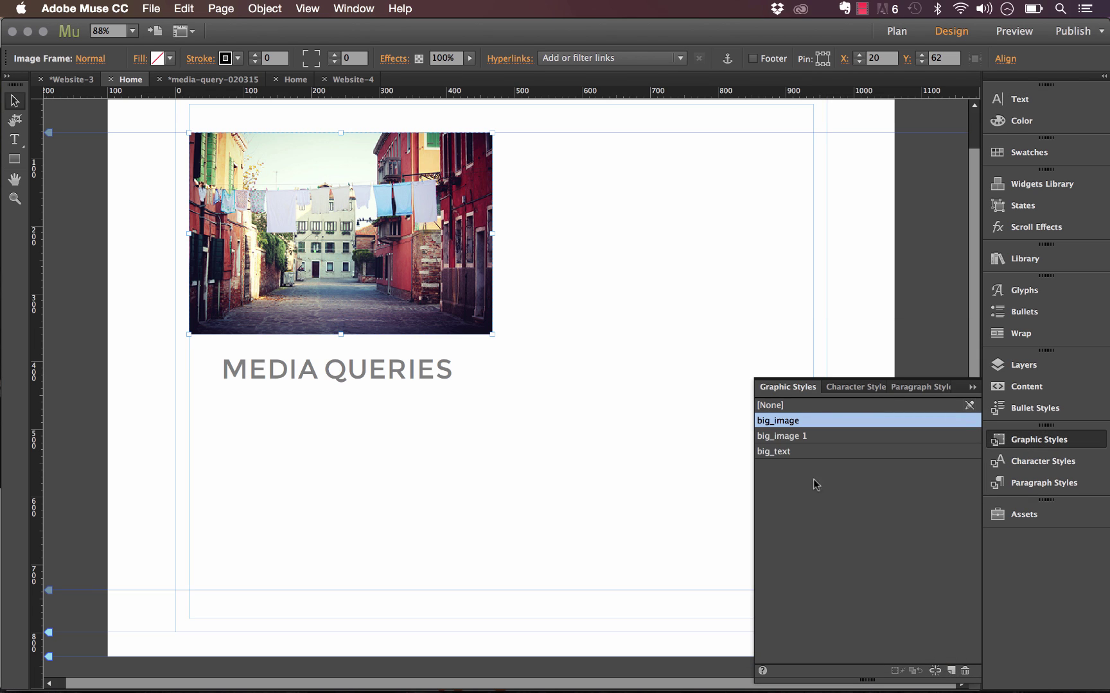
double_click(797, 441)
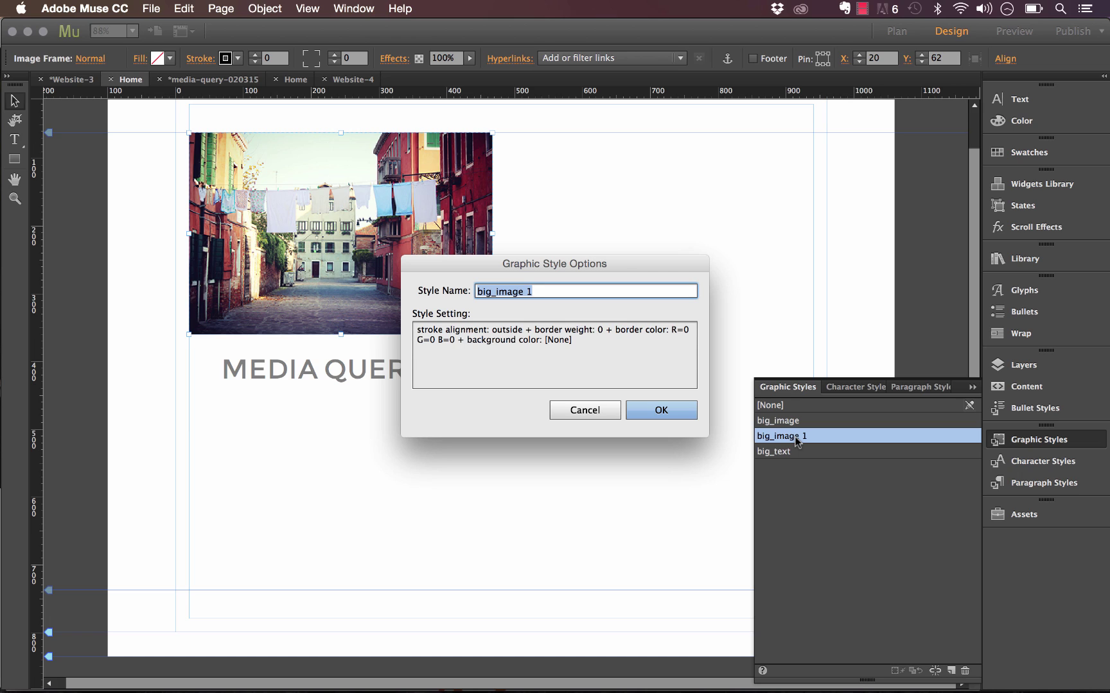
type("small_image")
left_click(655, 409)
Create a graphic style named small_text from the small heading, then verify both styles
left_click(408, 379)
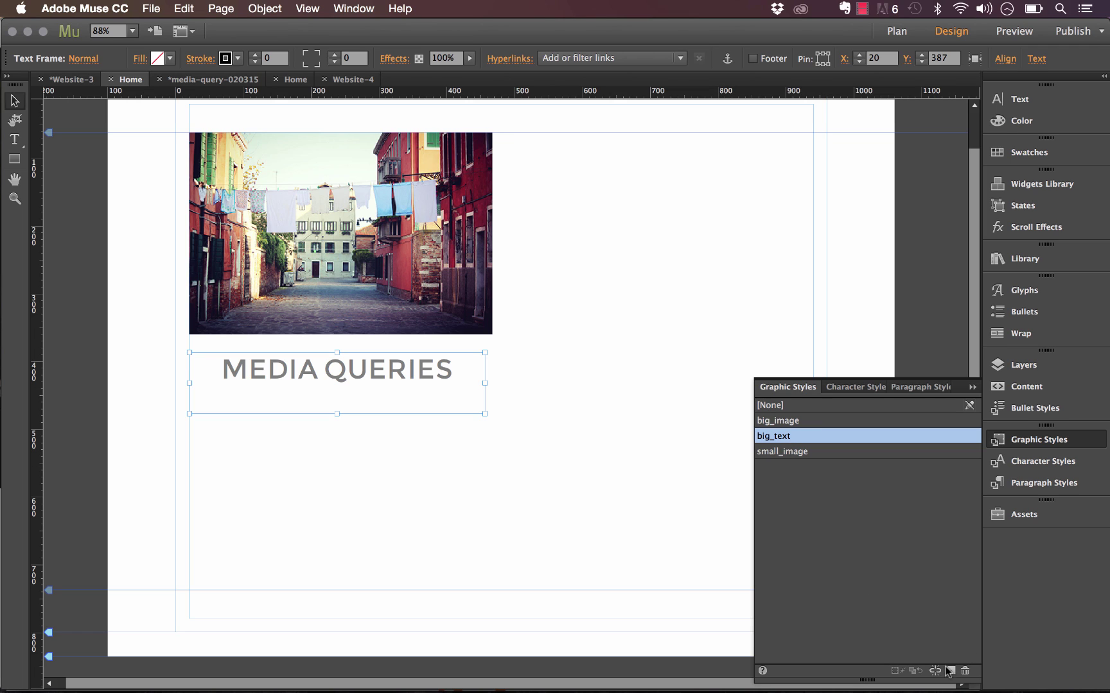
left_click(950, 671)
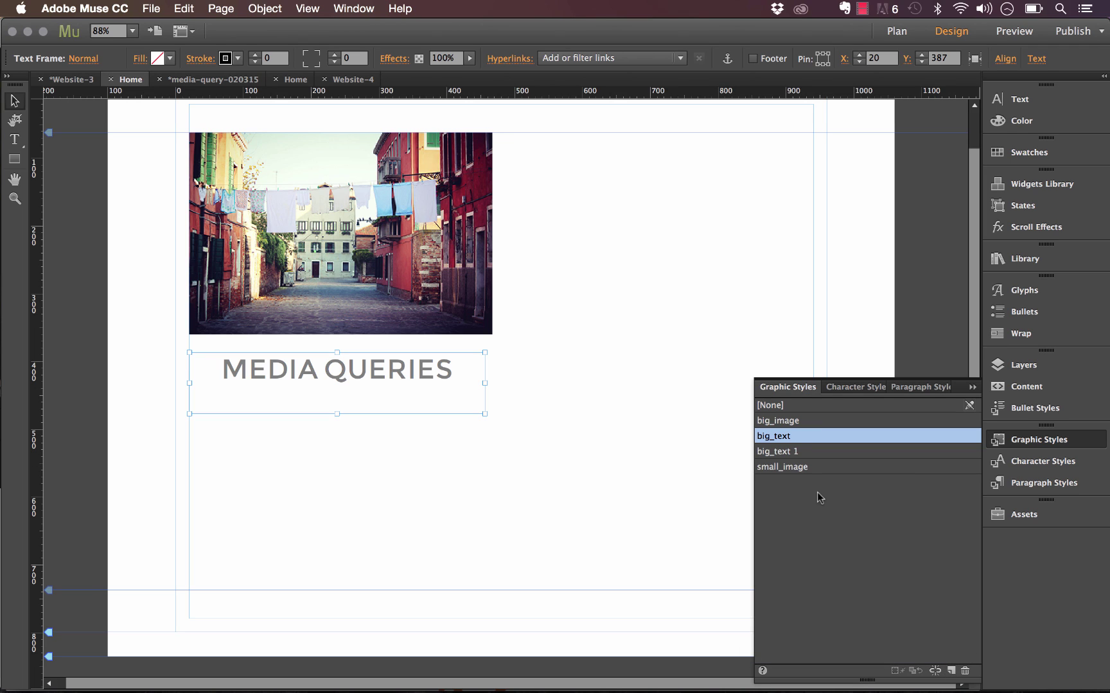
double_click(772, 453)
type("small_text")
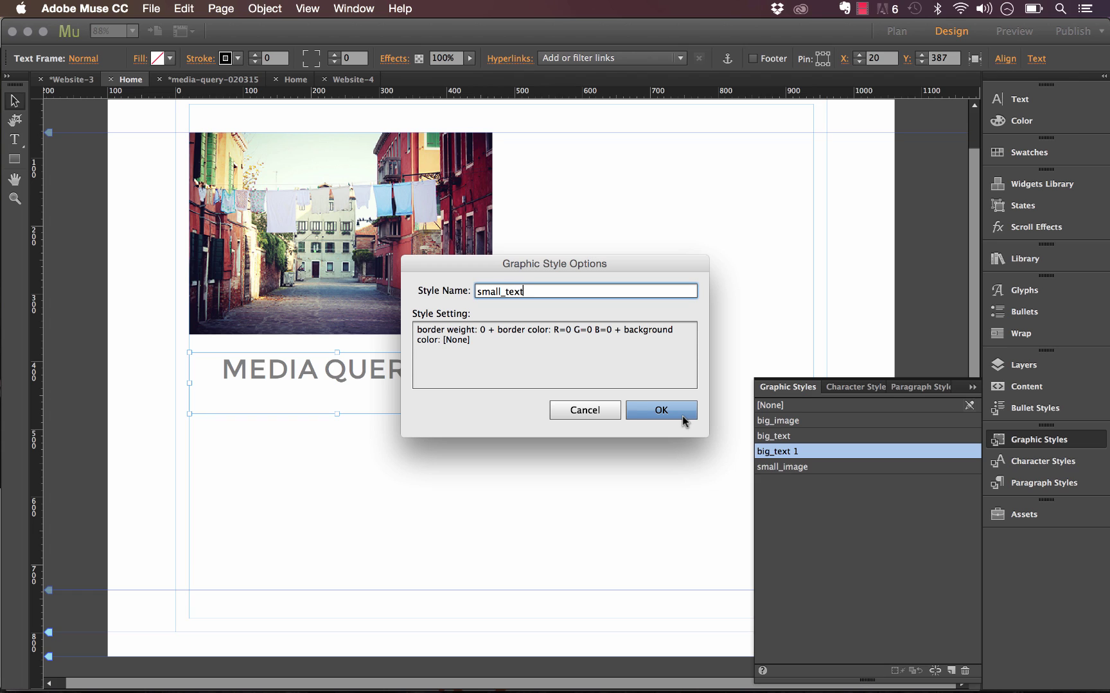
left_click(682, 417)
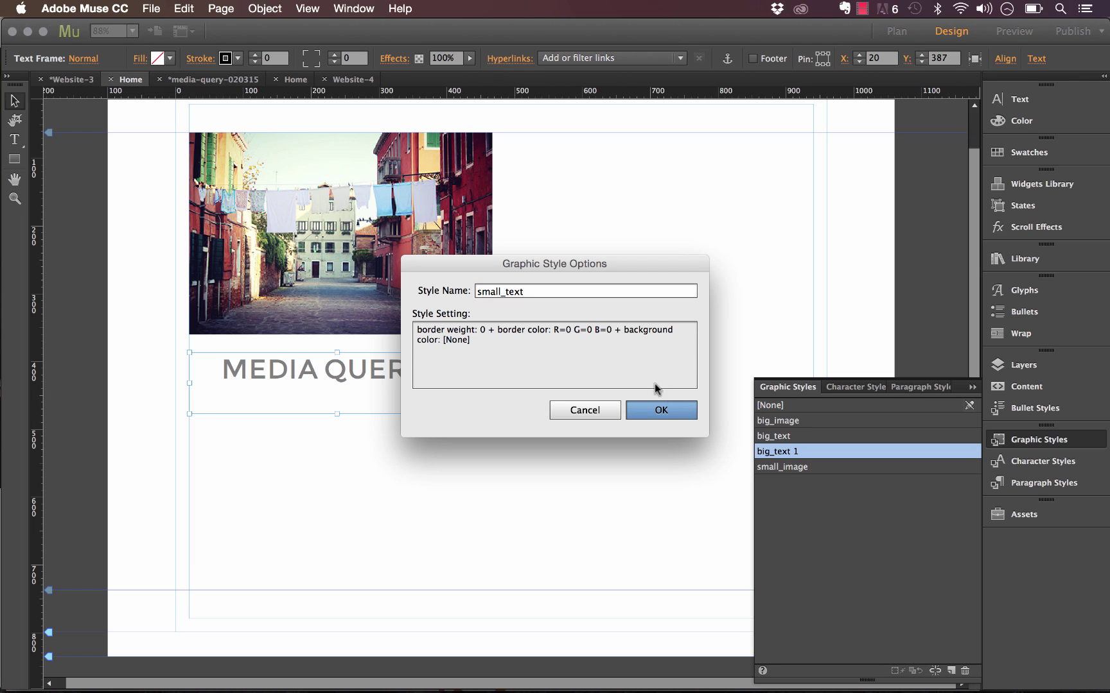
left_click(564, 387)
left_click(465, 388)
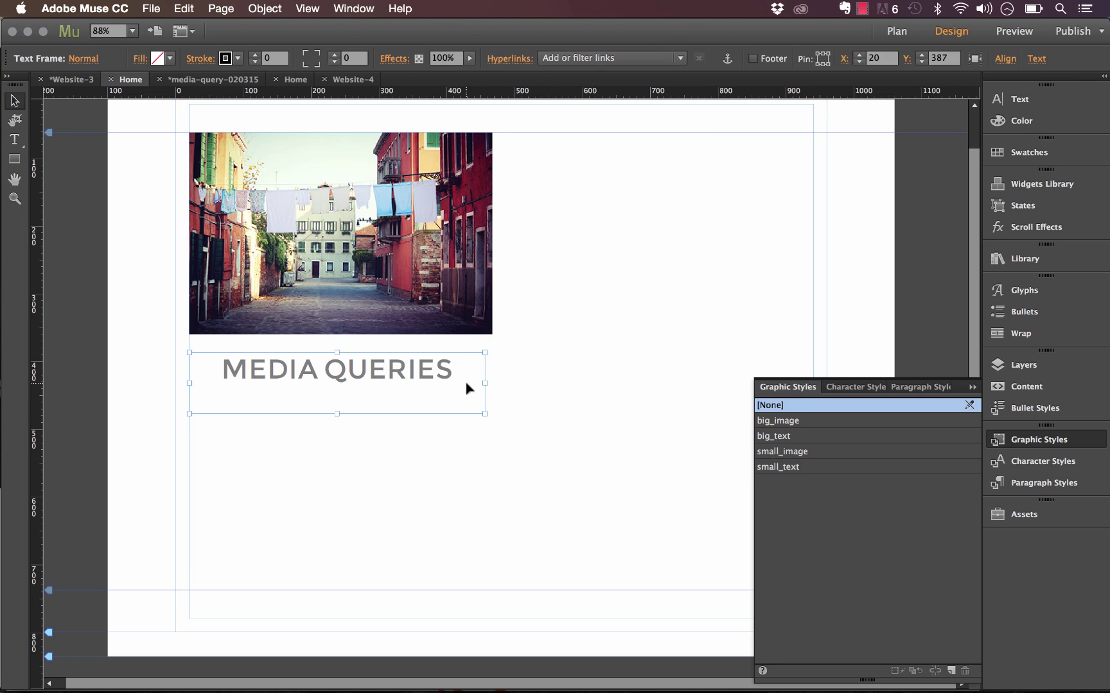
left_click(453, 278)
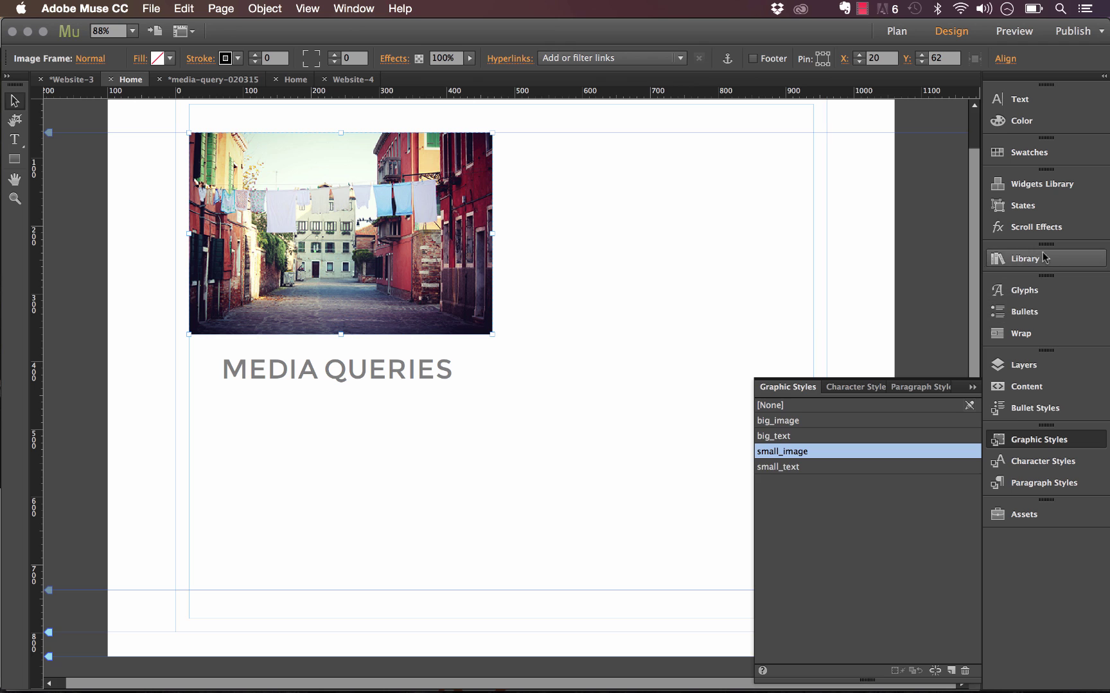
left_click(1023, 364)
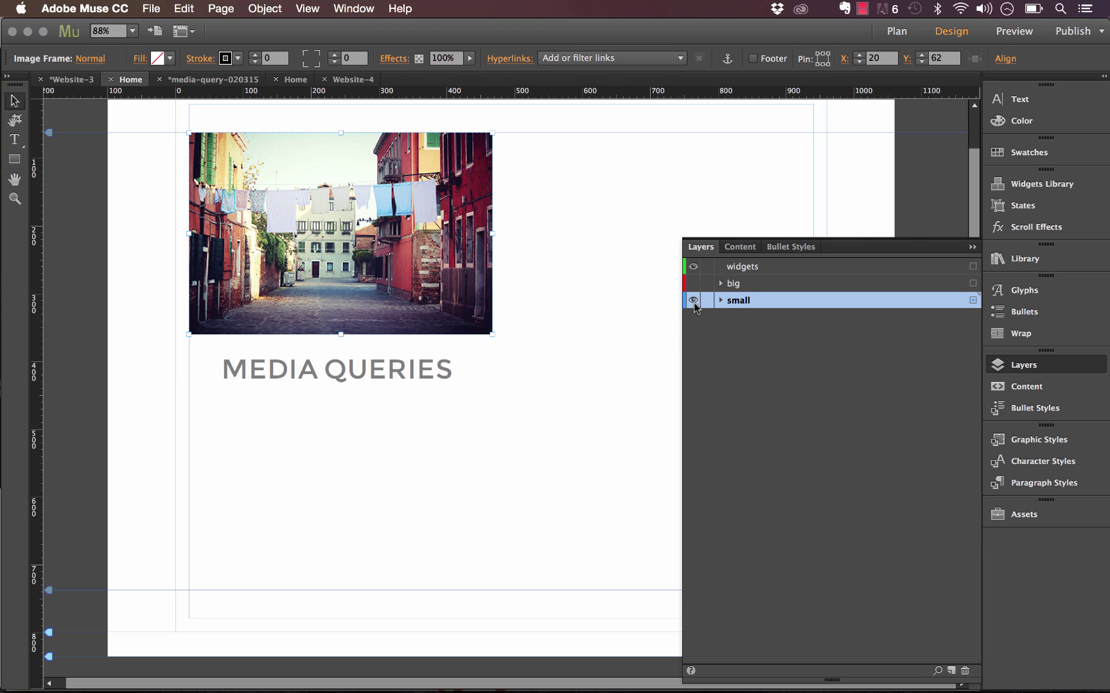
left_click(693, 301)
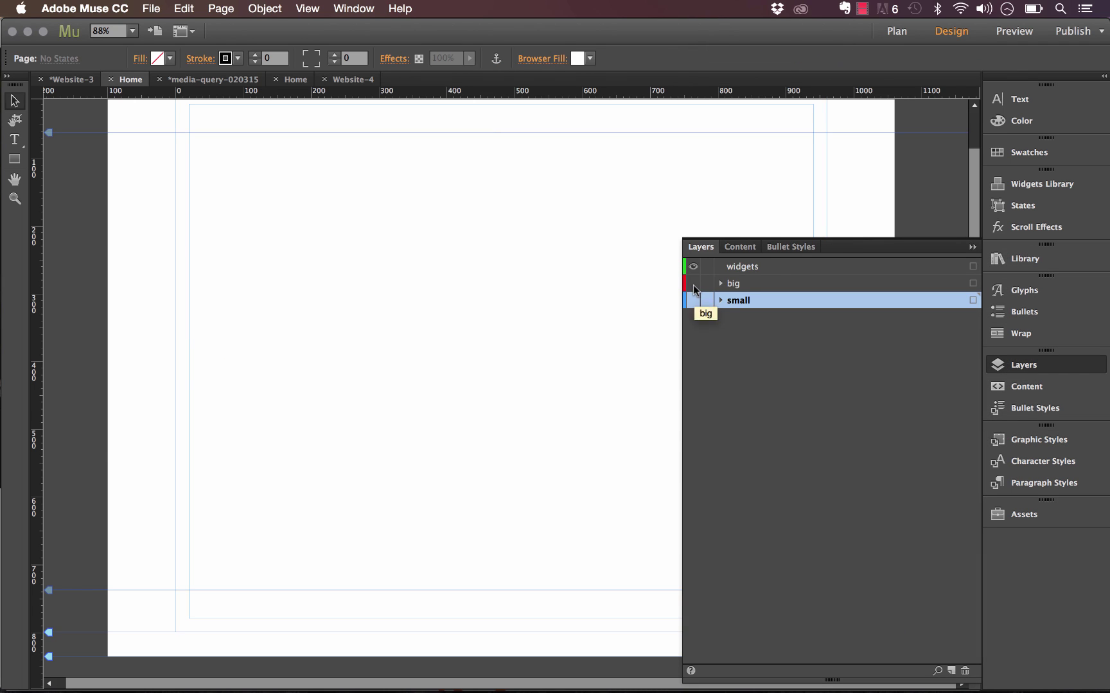
left_click(694, 283)
left_click(589, 322)
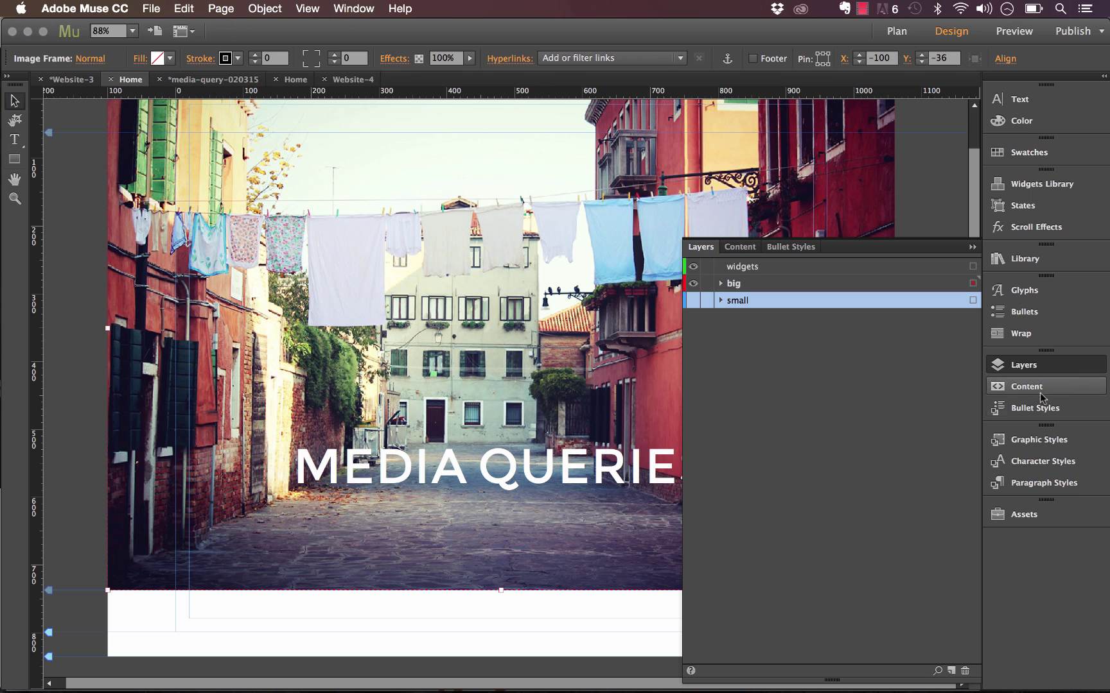
left_click(1046, 443)
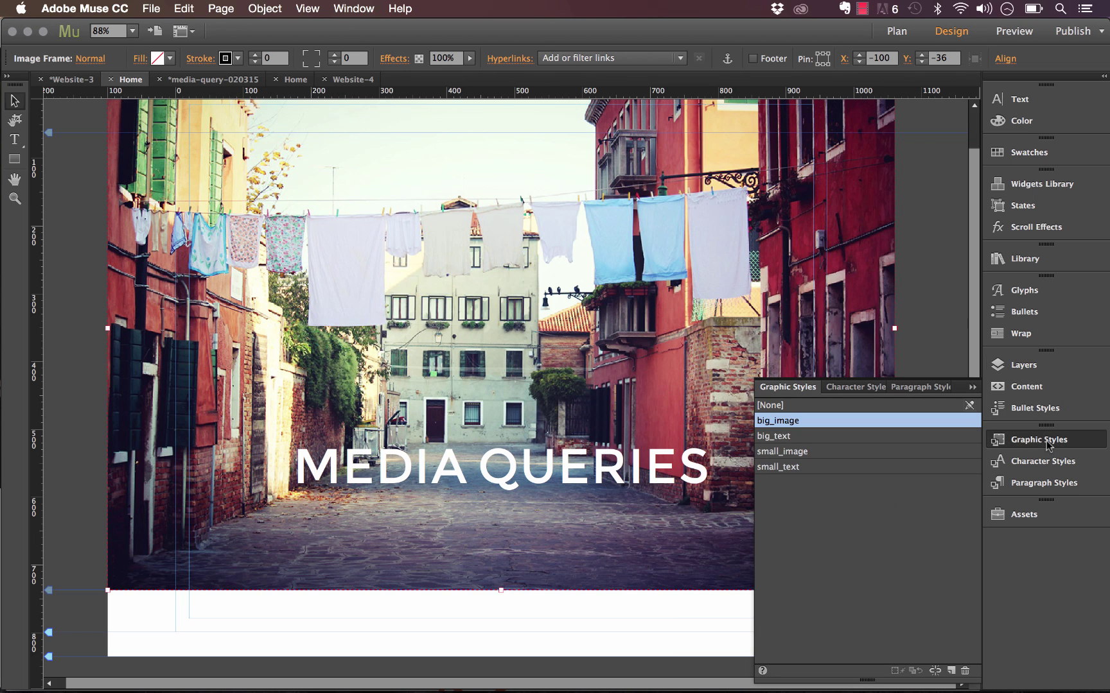
left_click(572, 465)
left_click(912, 282)
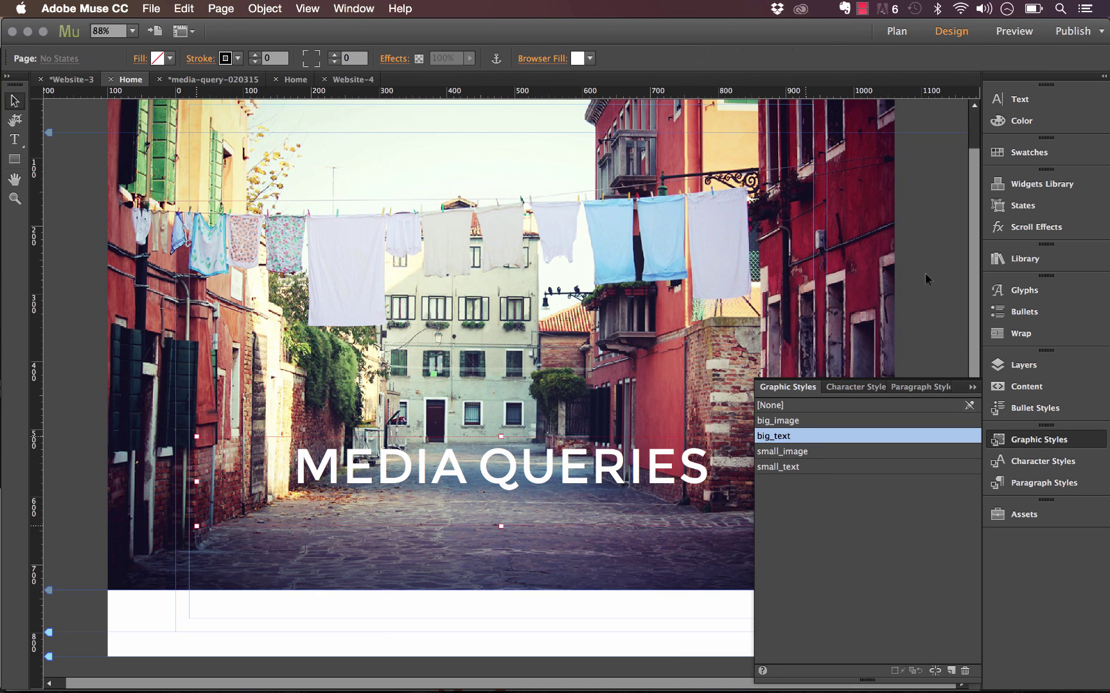
left_click(1041, 368)
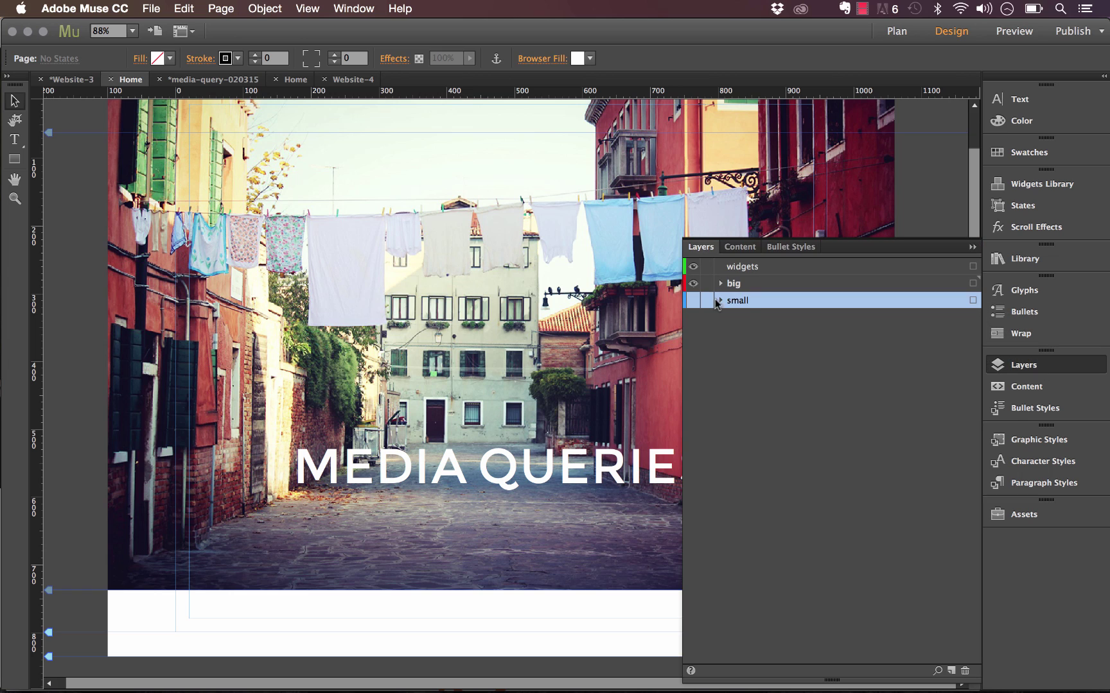
left_click(693, 302)
left_click(693, 283)
left_click(694, 300)
left_click(694, 300)
left_click(694, 300)
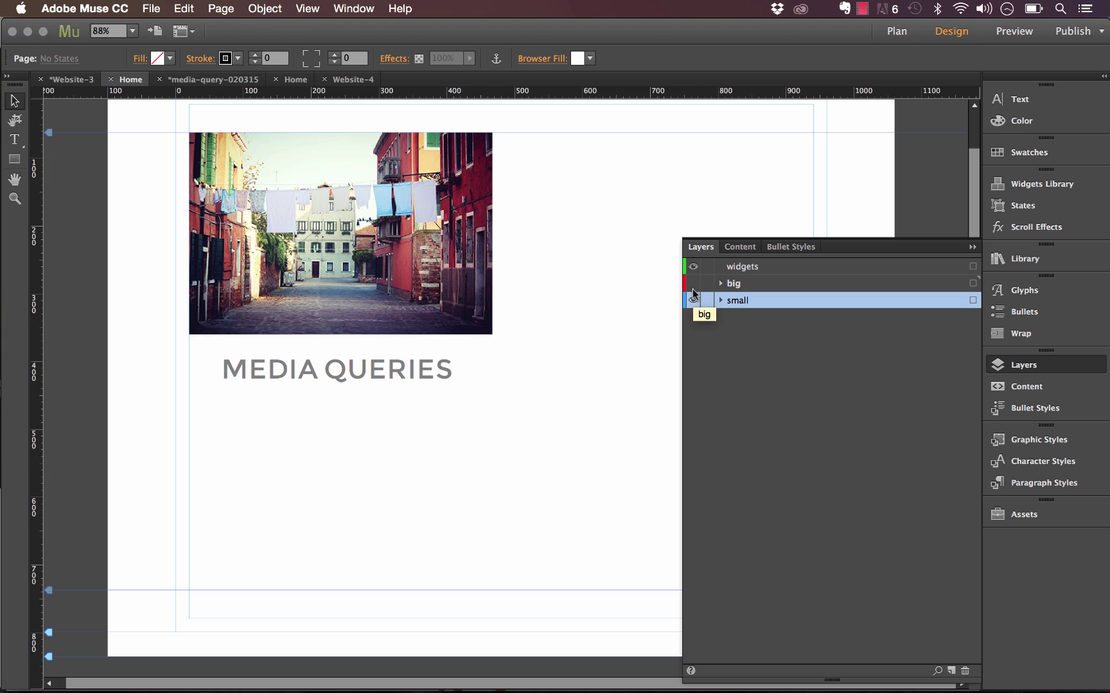
left_click(972, 247)
Add the 053 – Media Queries widget to the widgets layer and hide the big layer
left_click(1024, 258)
scroll(835, 403, "down", 10)
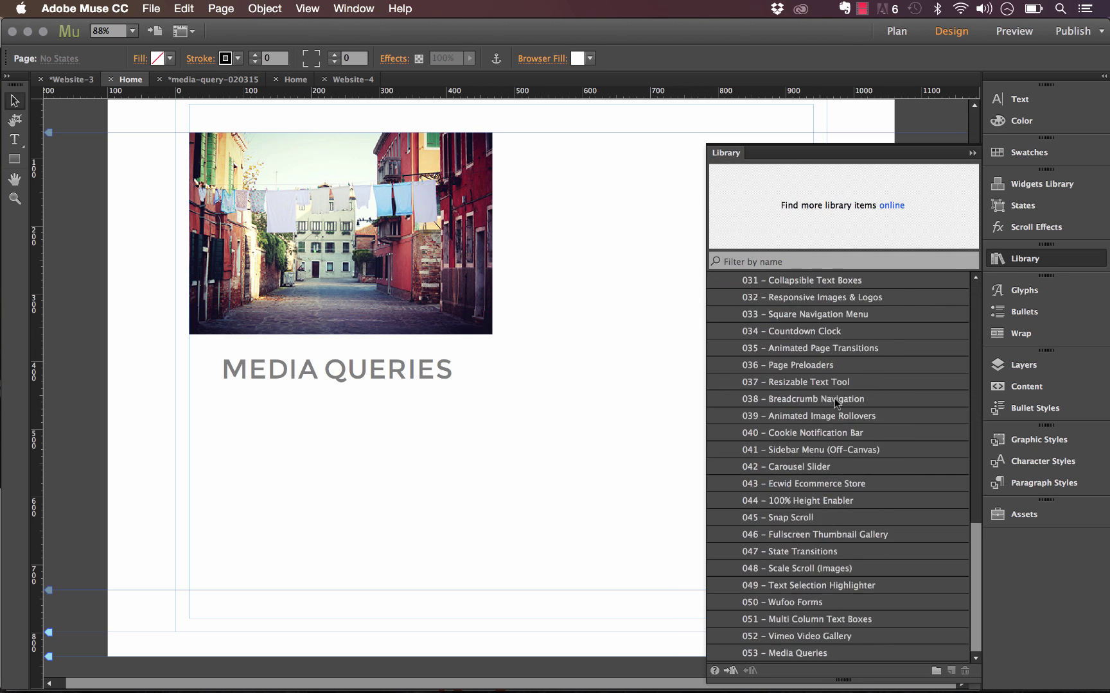
left_click_drag(764, 653, 198, 439)
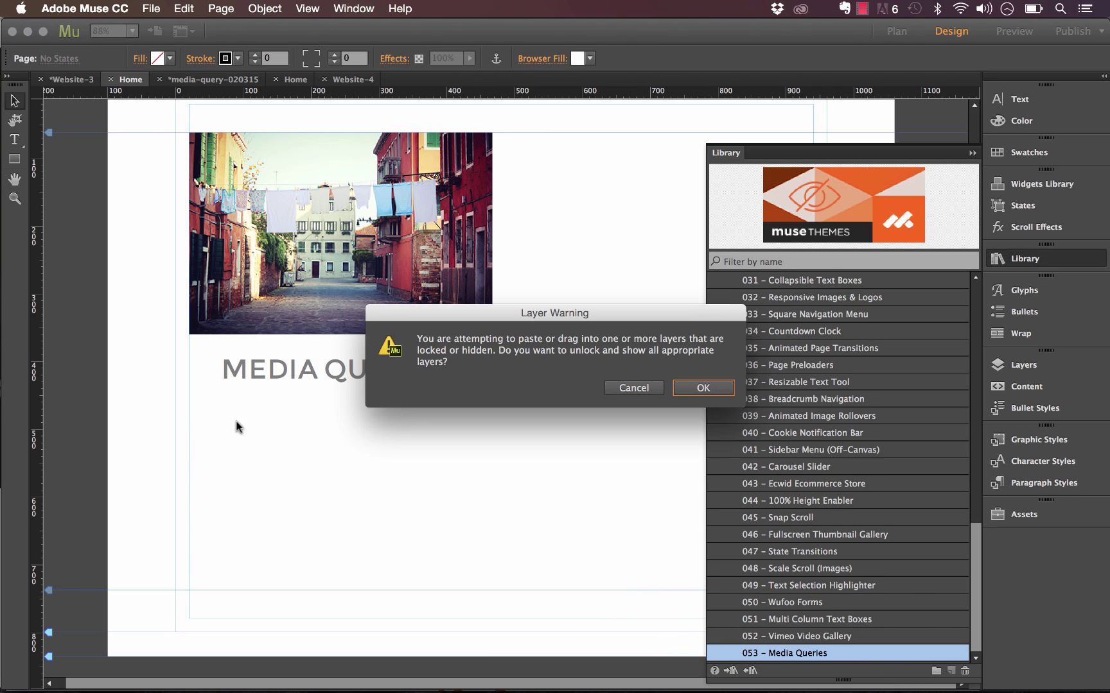
left_click(674, 389)
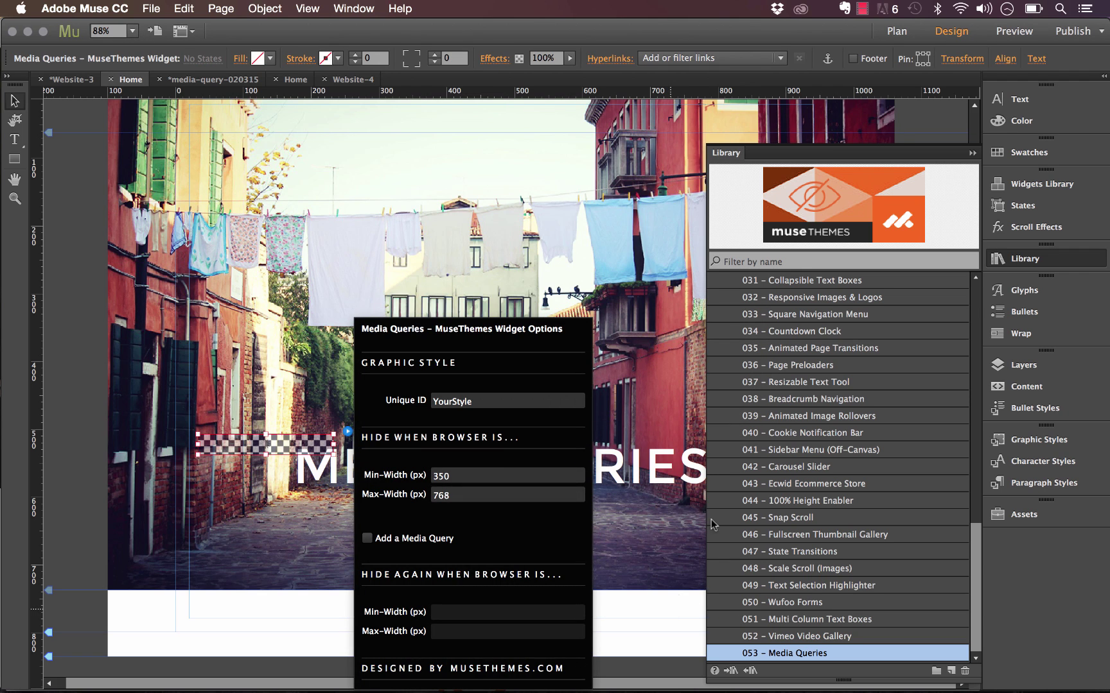
left_click(390, 669)
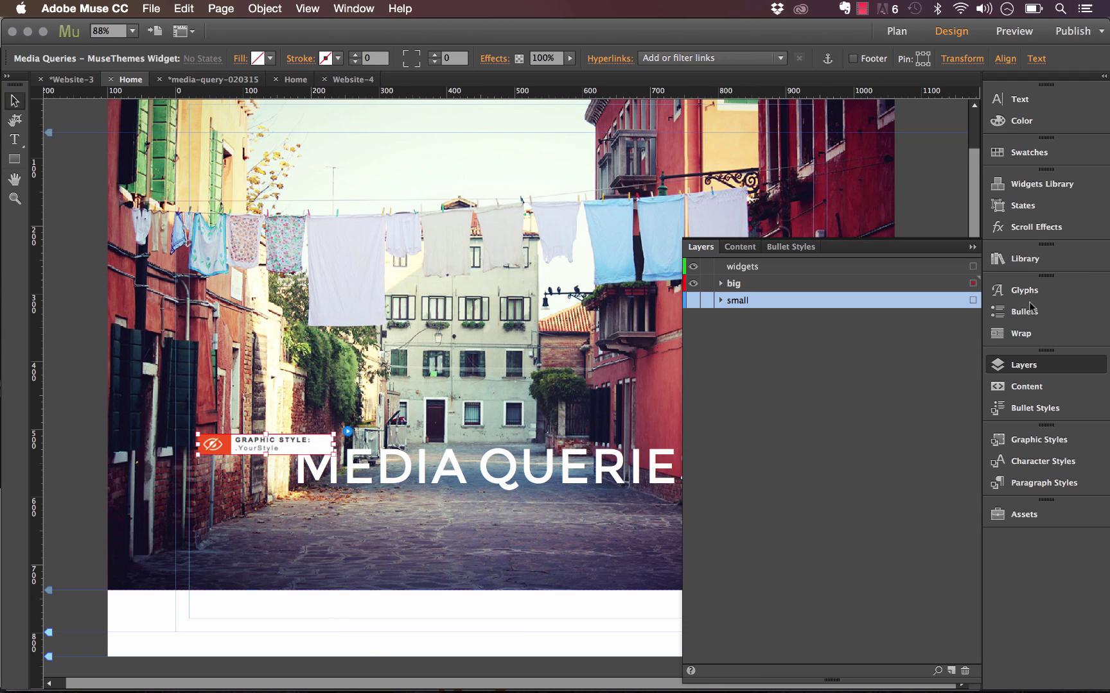
left_click(973, 266)
left_click(693, 284)
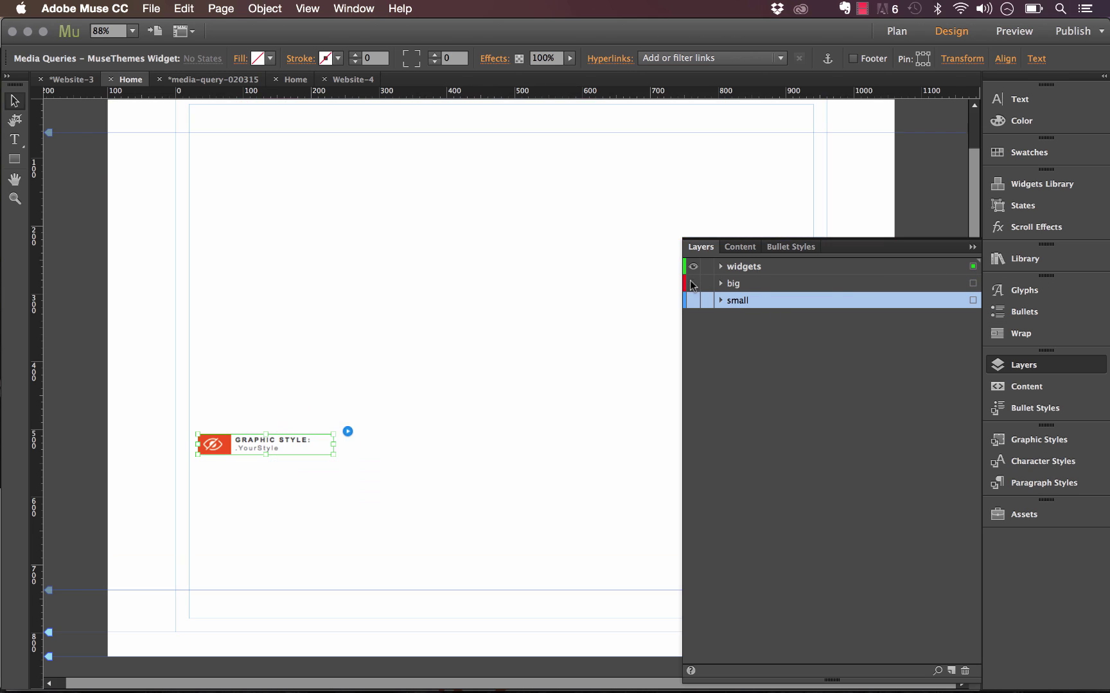
Move the Media Queries widget higher, zoom to 100%, and show its options
left_click_drag(297, 446, 290, 330)
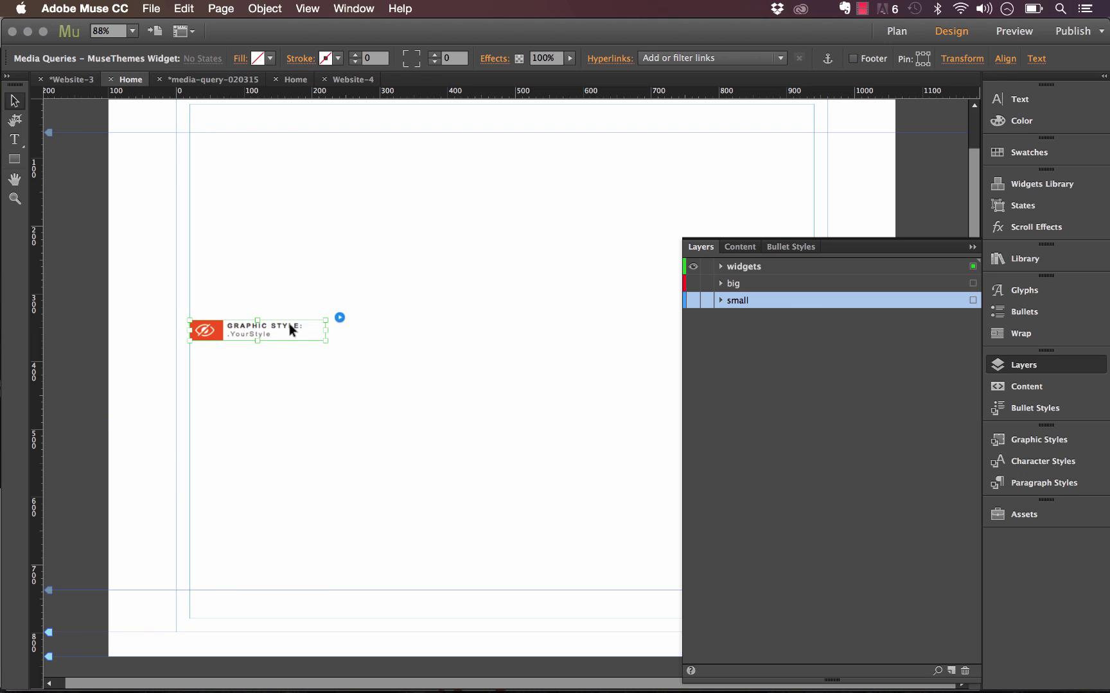
left_click(133, 31)
left_click(149, 92)
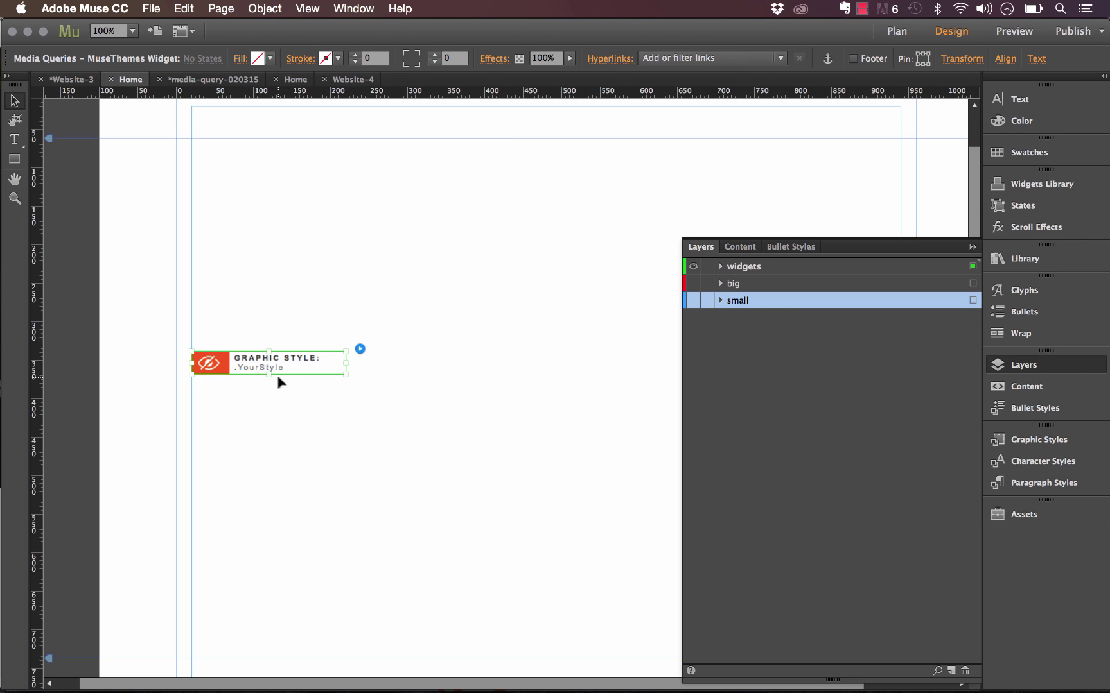
left_click(361, 349)
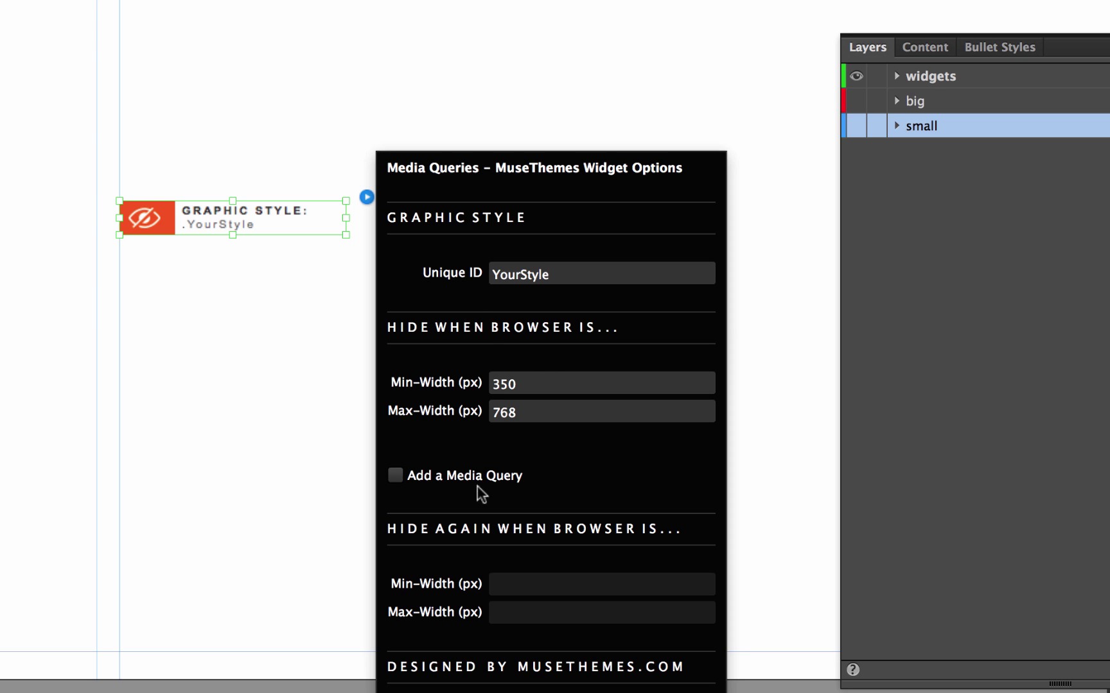
Set the widget's Unique ID to big_image and make the big layer visible
left_click(553, 267)
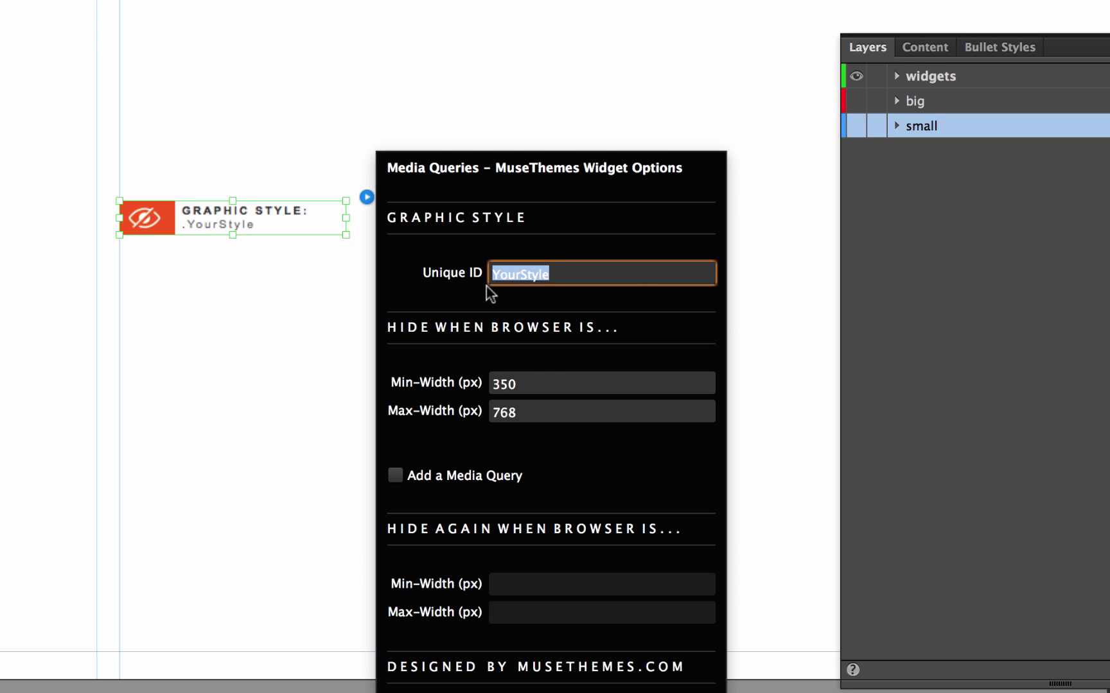
type("big_image")
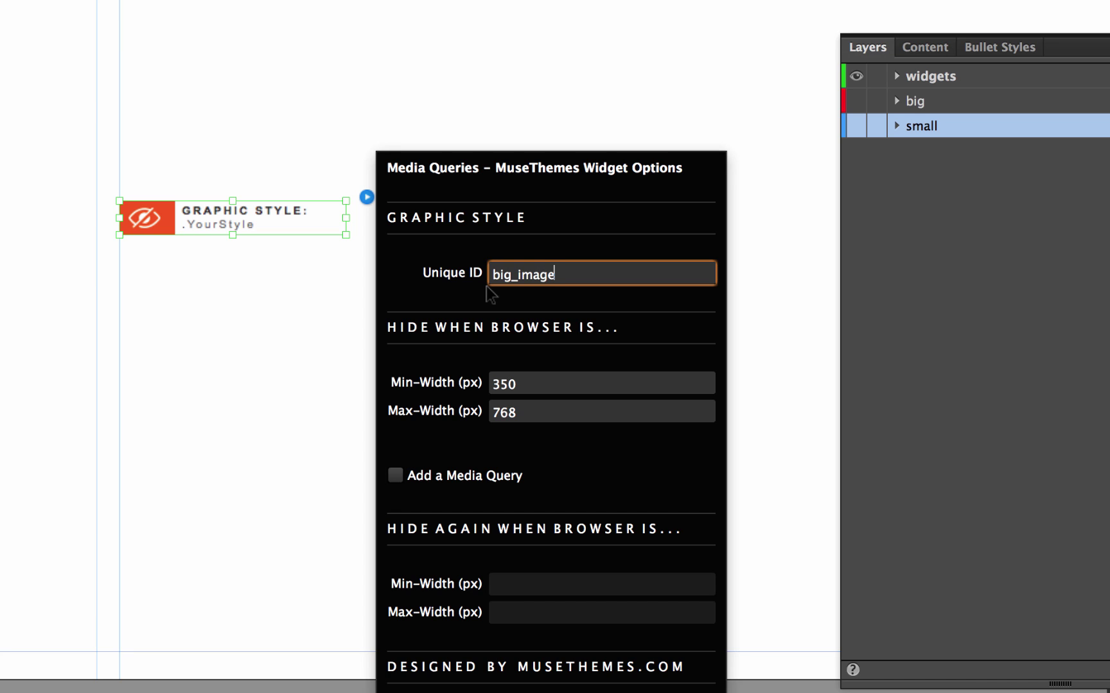
key("Return")
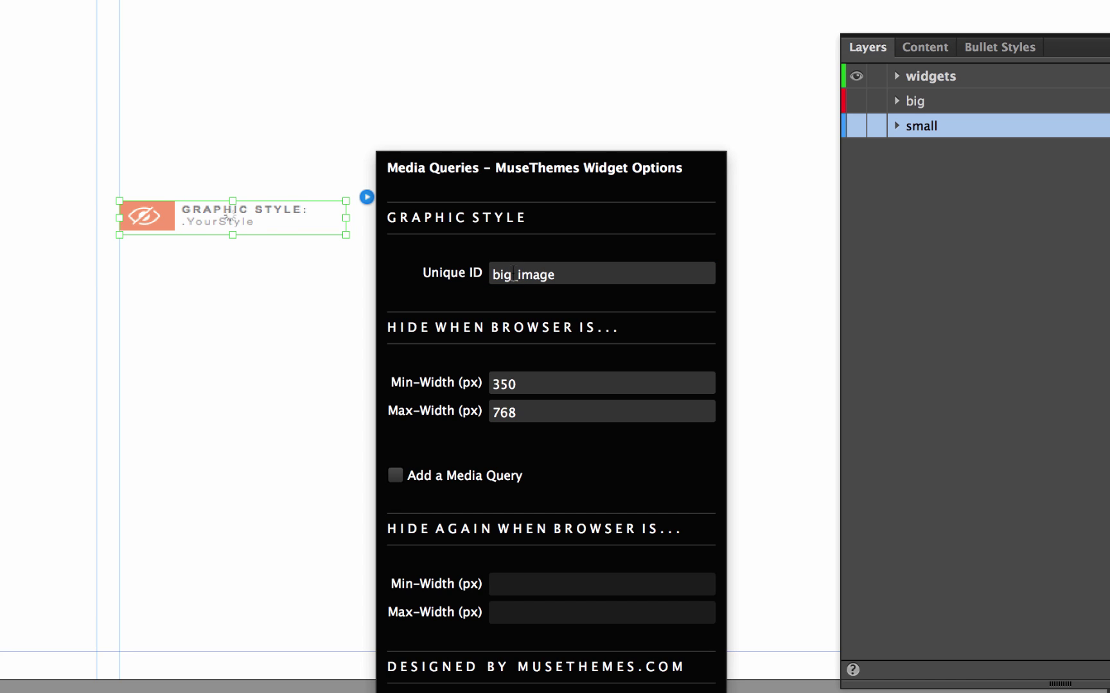
left_click(854, 101)
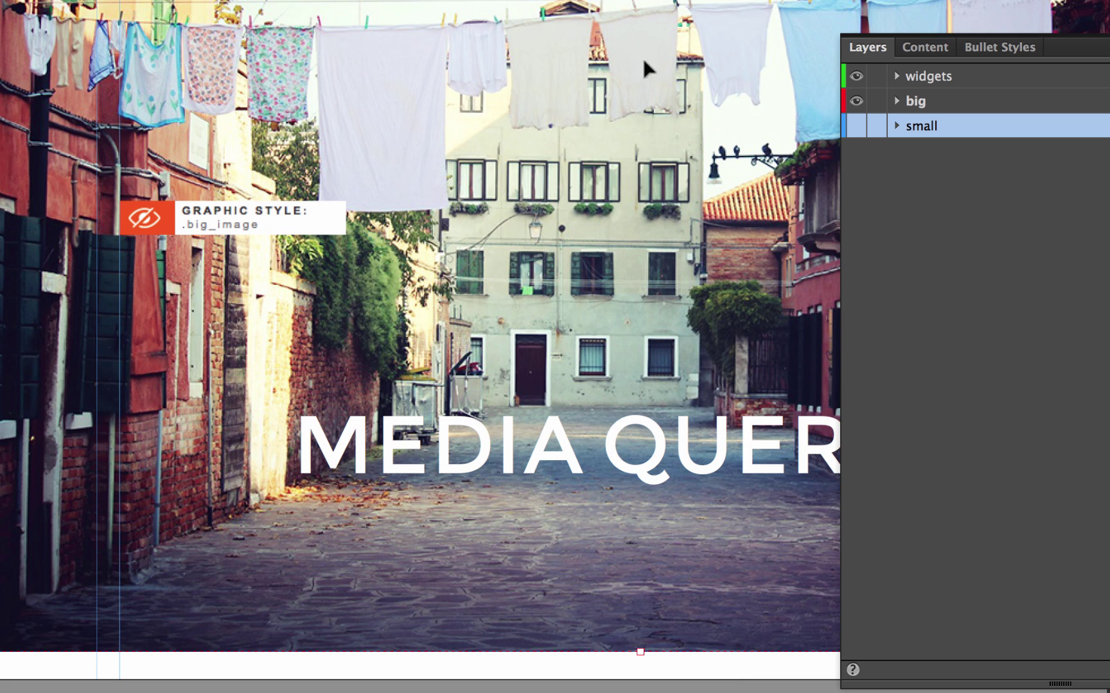
Give the big_image widget a Min-Width of 500 and a Max-Width of 800
left_click(282, 212)
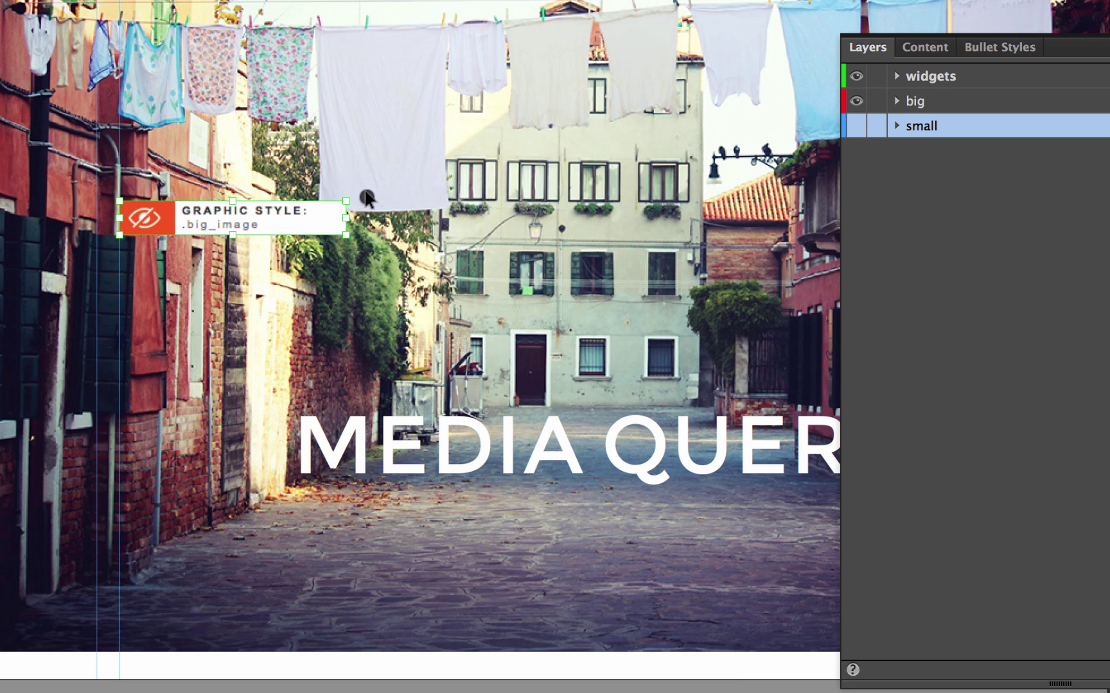
left_click(366, 198)
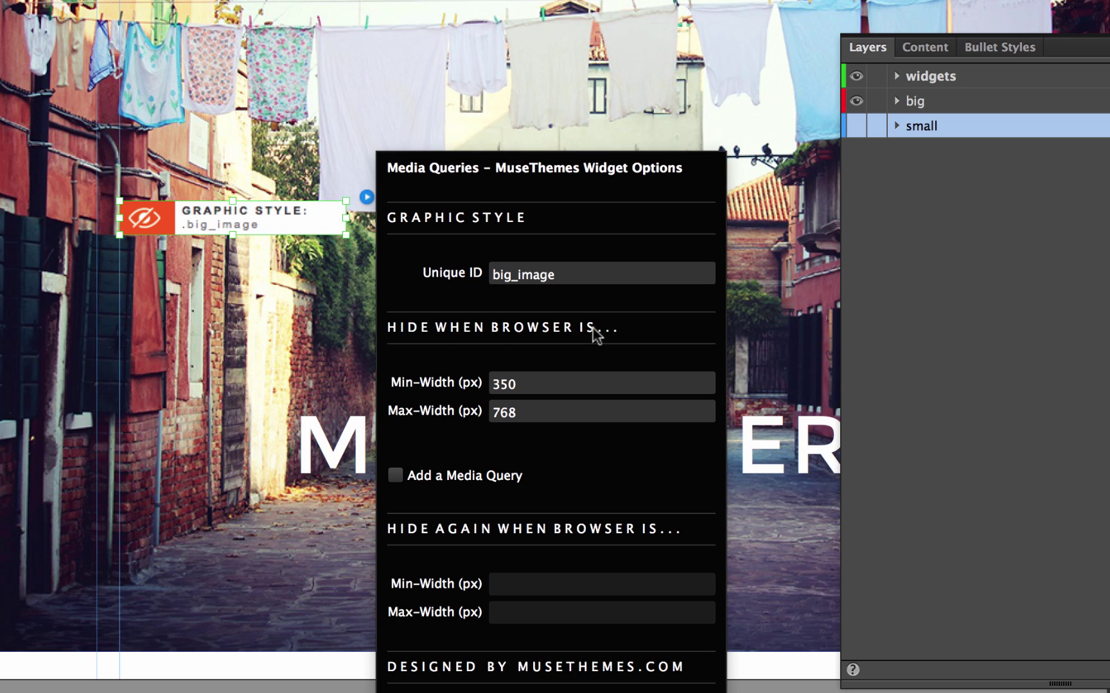
left_click_drag(530, 384, 478, 388)
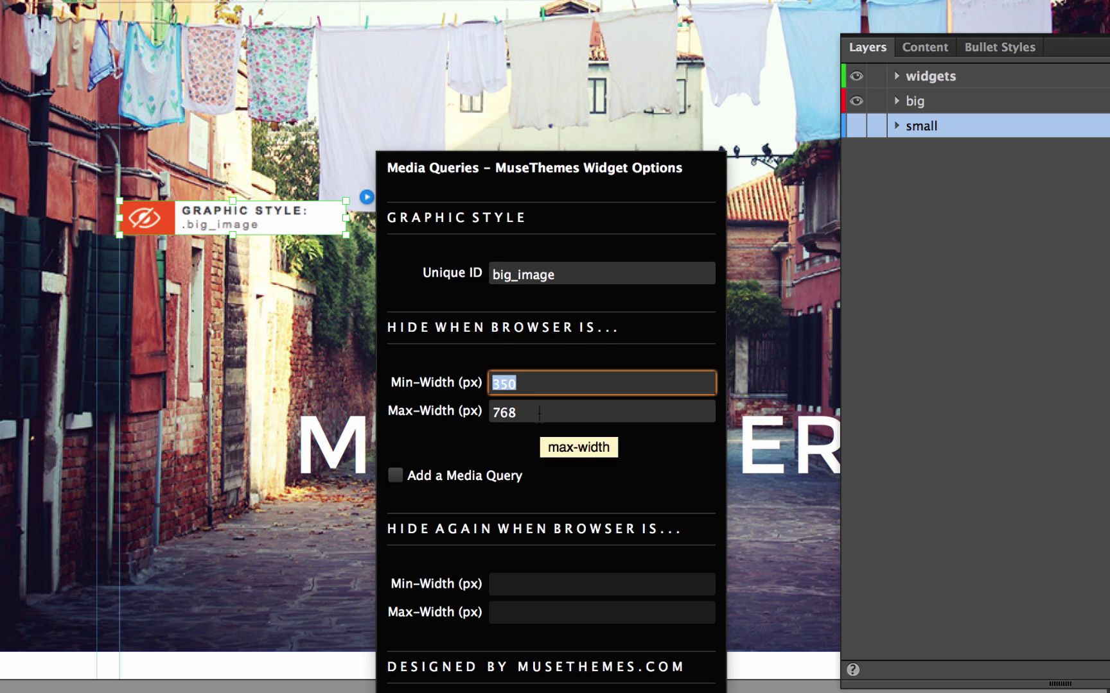
type("8")
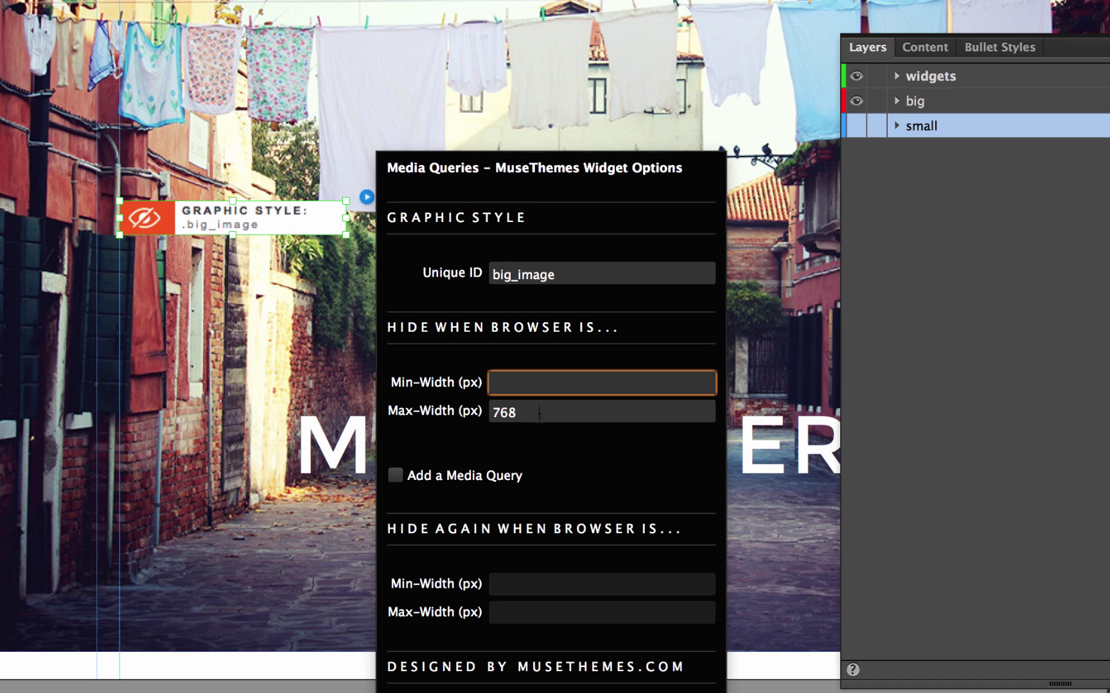
type("00")
key("Tab")
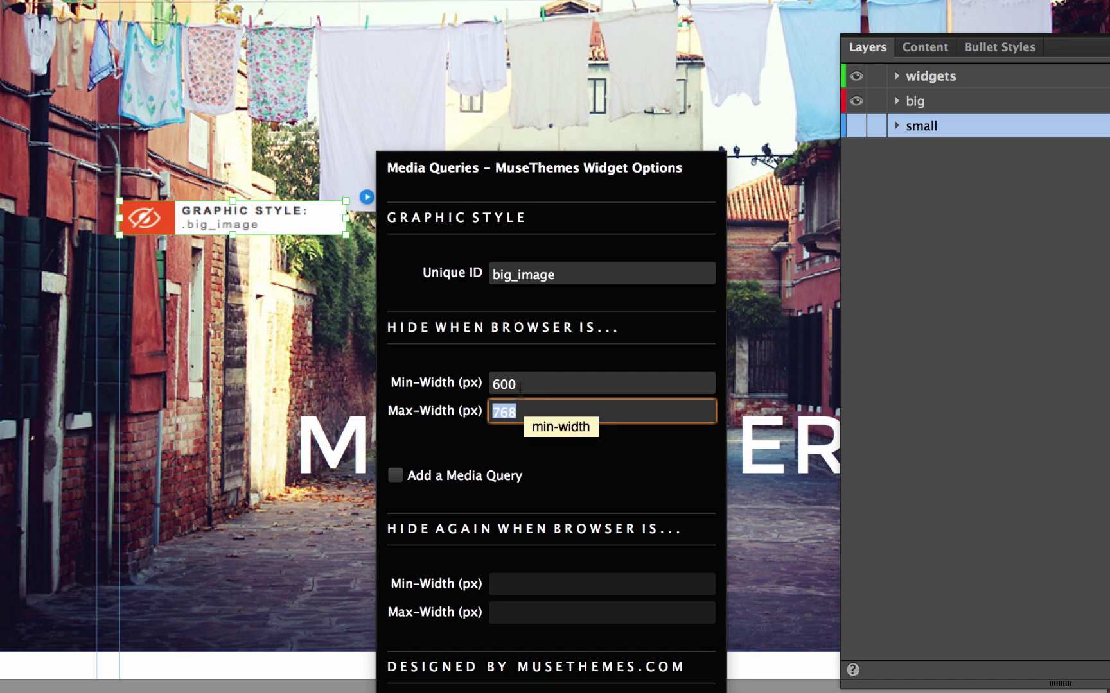
left_click(517, 385)
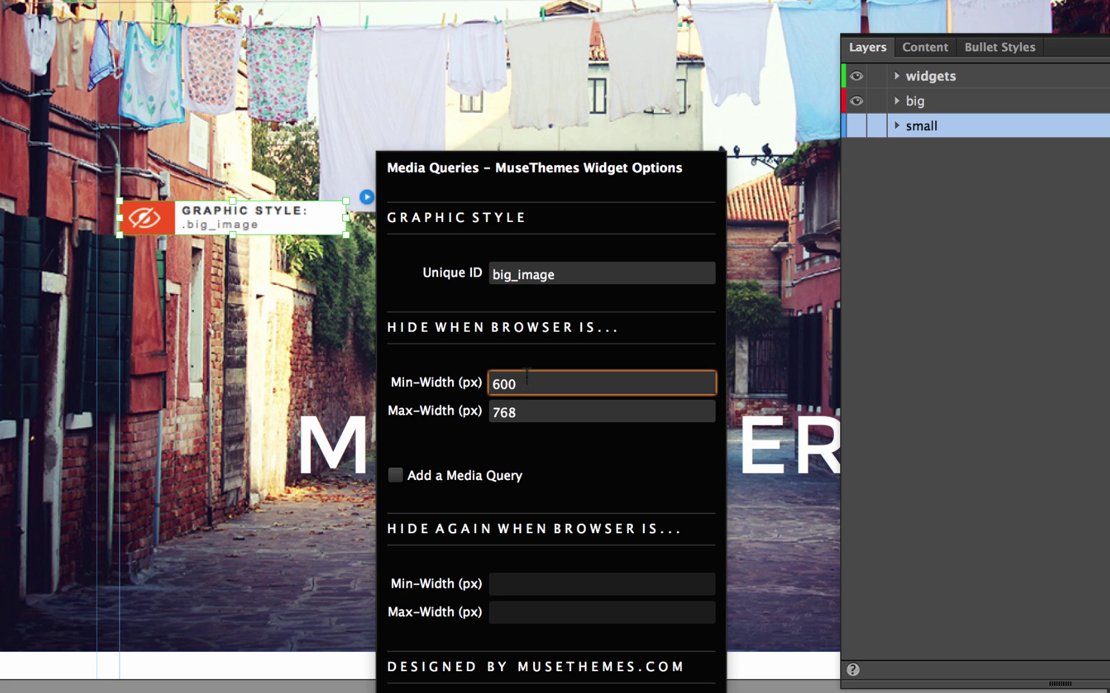
key("super+a")
type("500")
key("Tab")
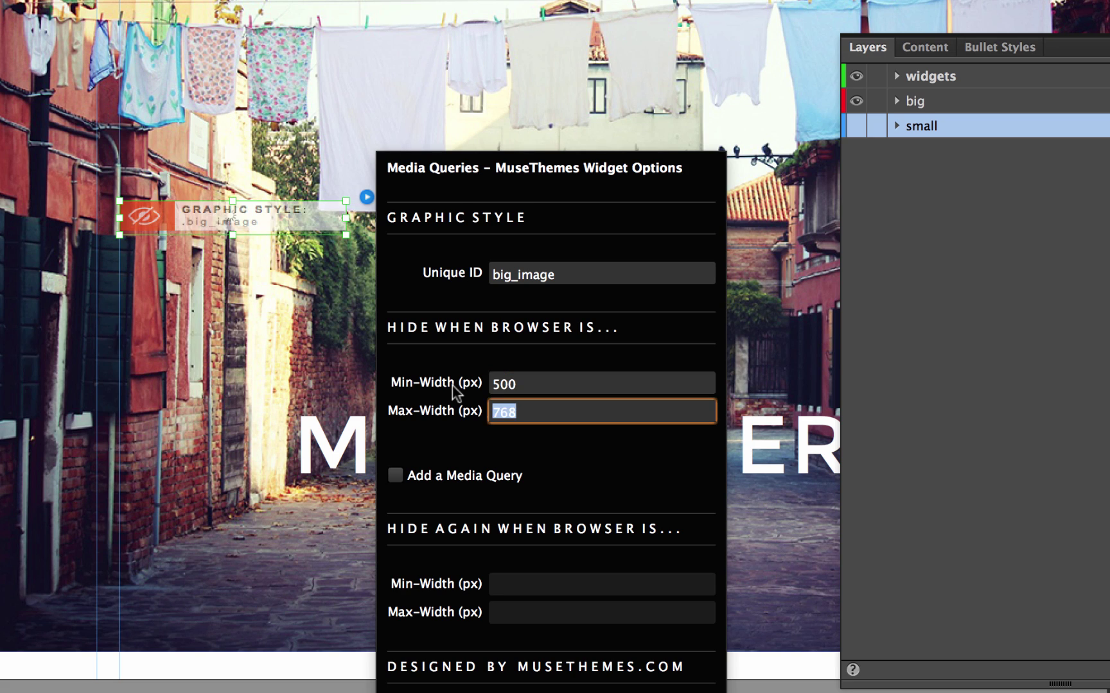
type("800")
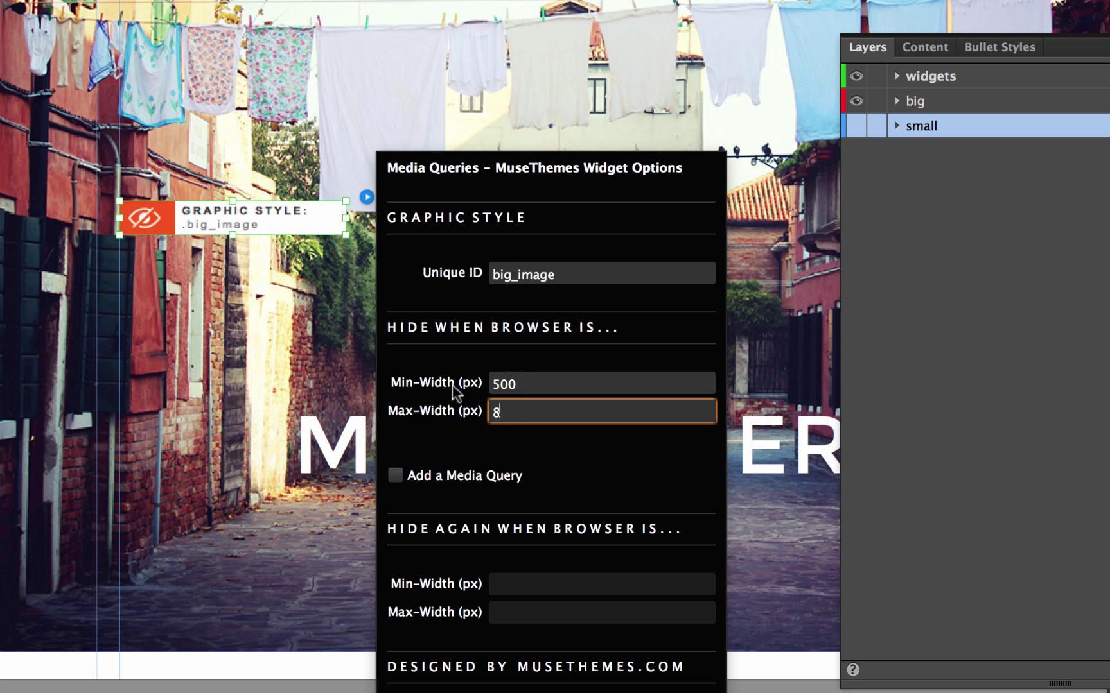
key("Return")
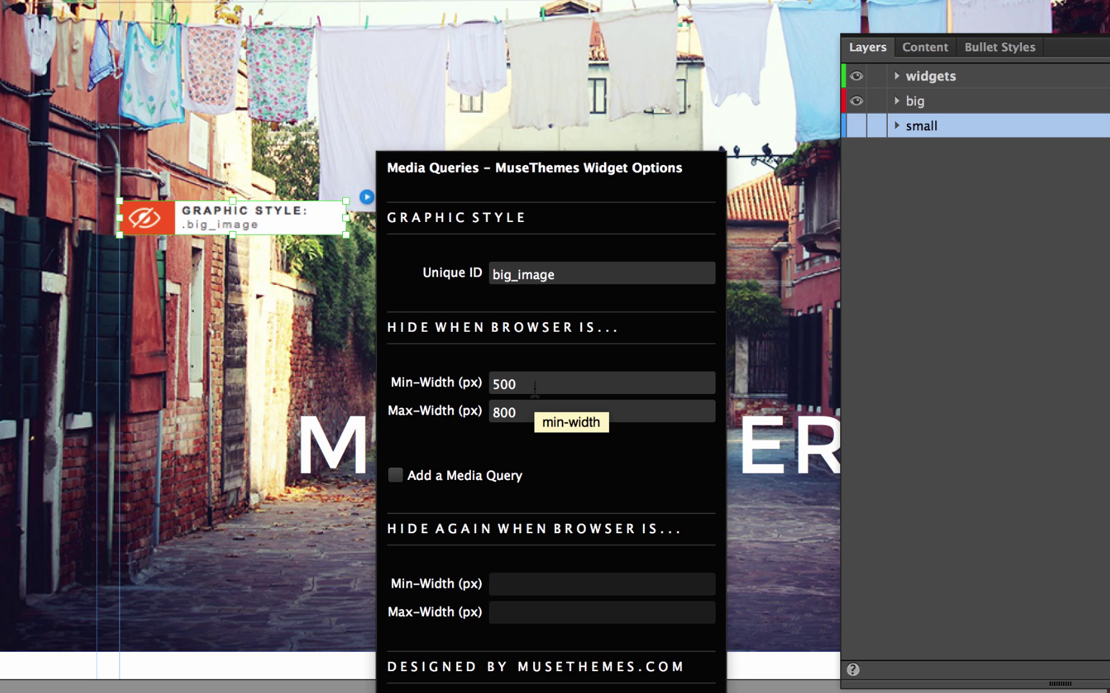
Duplicate the big_image widget below it and change the copy's Unique ID to big_text
left_click(257, 216)
left_click_drag(268, 210, 267, 266)
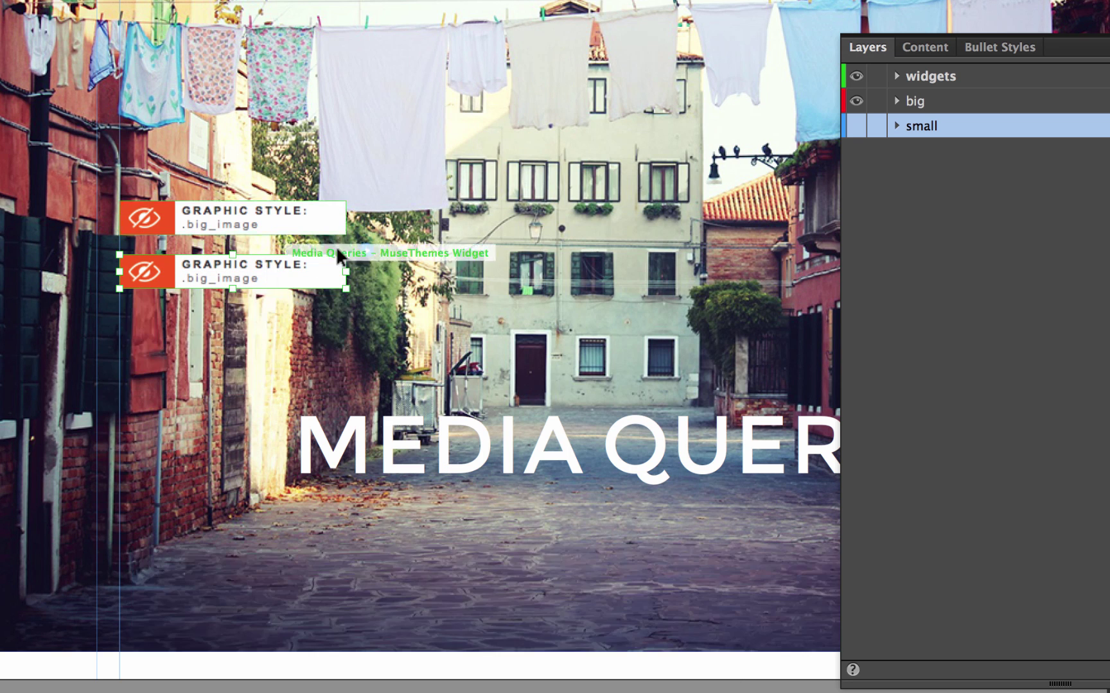
left_click(366, 251)
left_click_drag(555, 274, 518, 274)
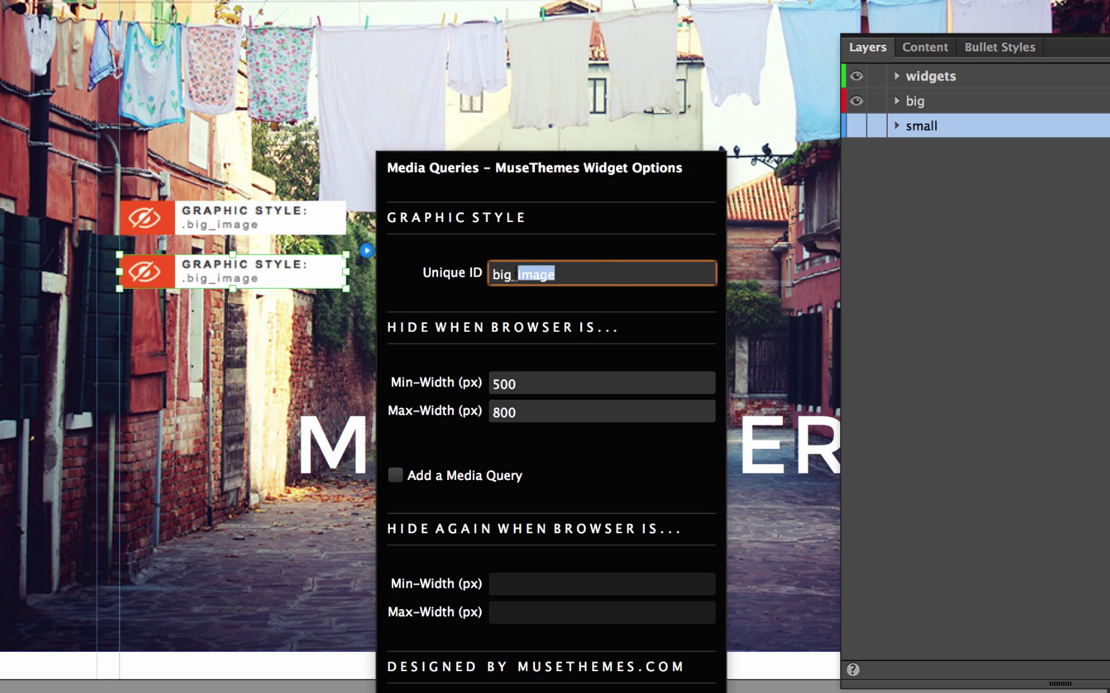
type("text")
key("Tab")
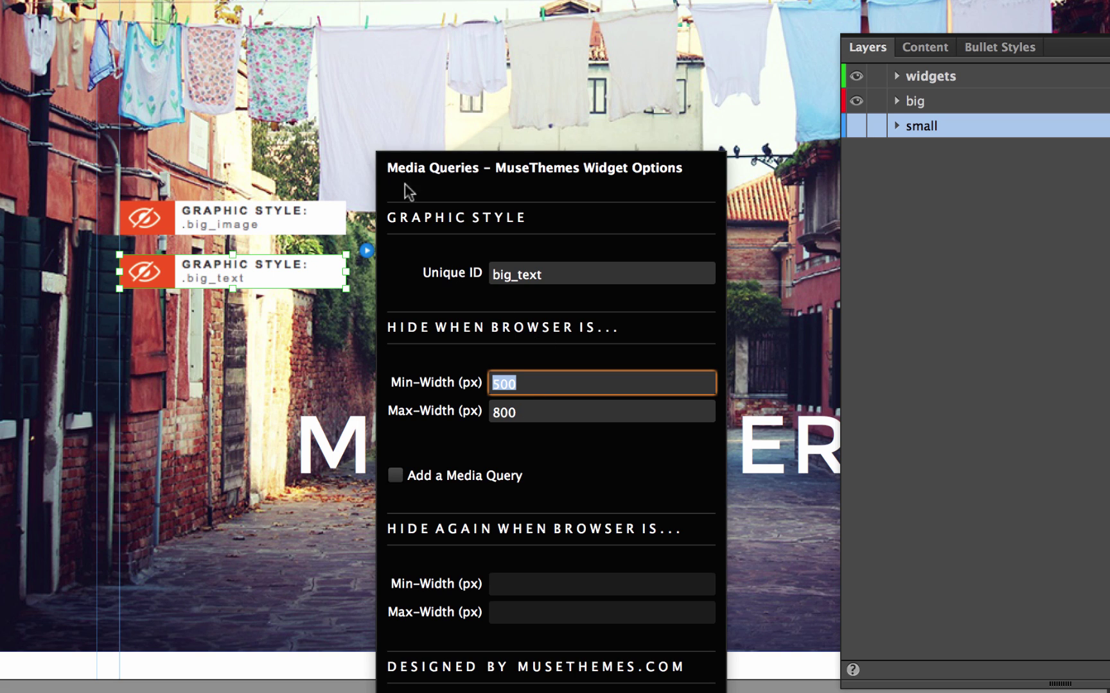
left_click(290, 272)
Duplicate the widget again as small_text with Min-Width 800 and Max-Width 2000
left_click_drag(289, 265, 293, 339)
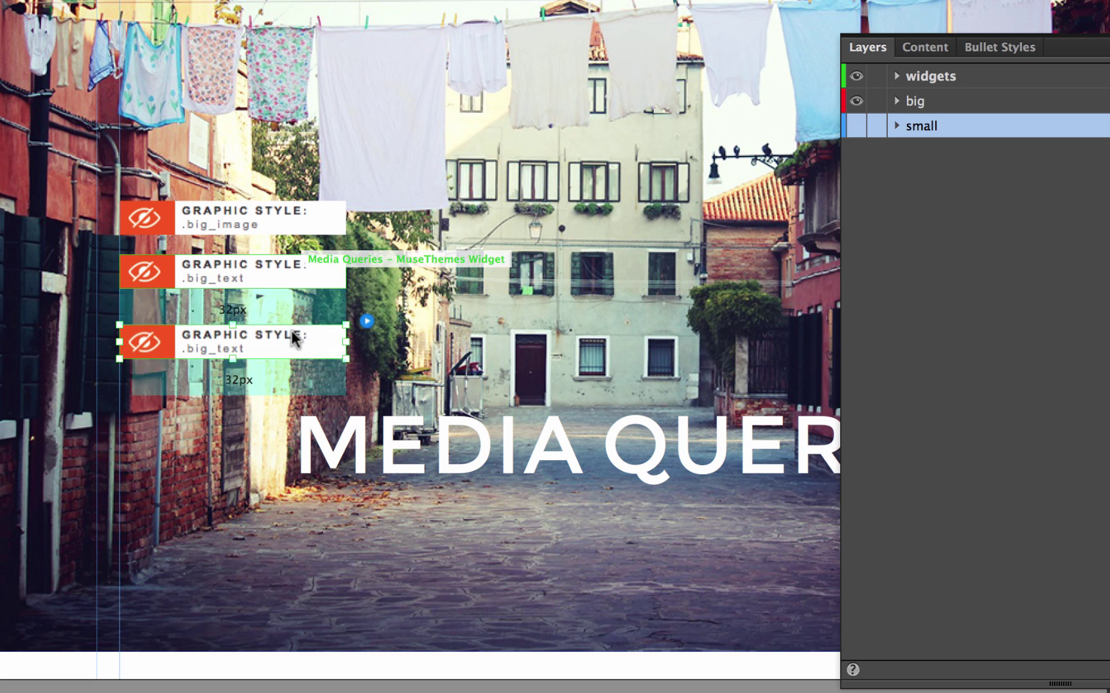
left_click(360, 312)
left_click_drag(546, 274, 459, 271)
type("small_")
key("BackSpace")
type("l_text")
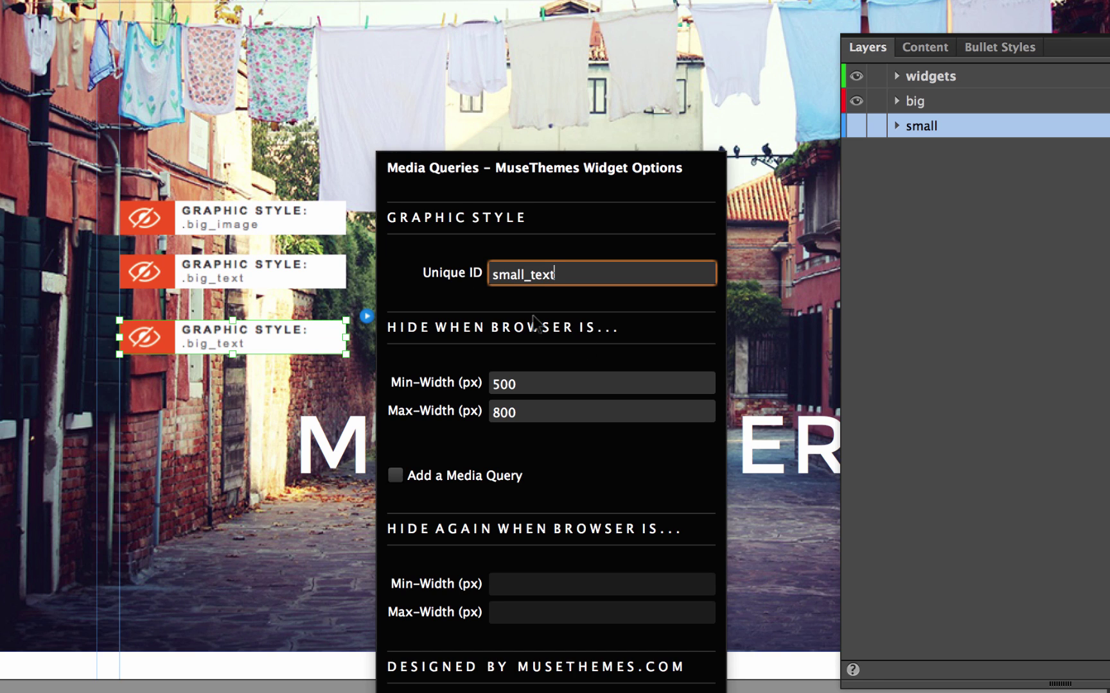
left_click(557, 389)
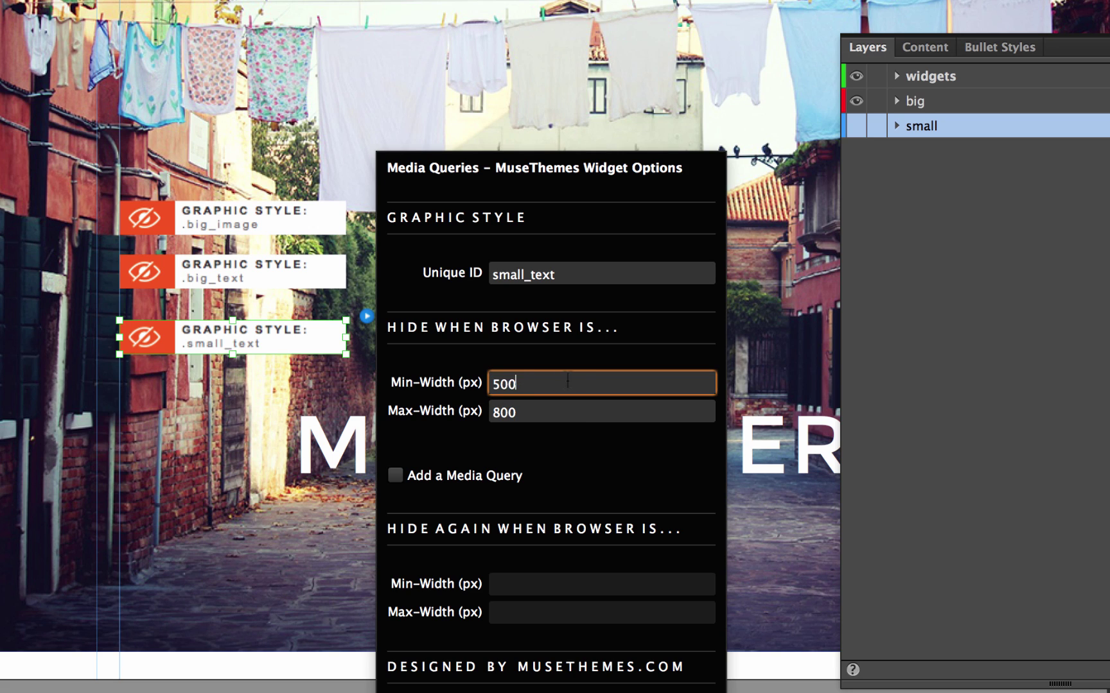
type("800")
key("Tab")
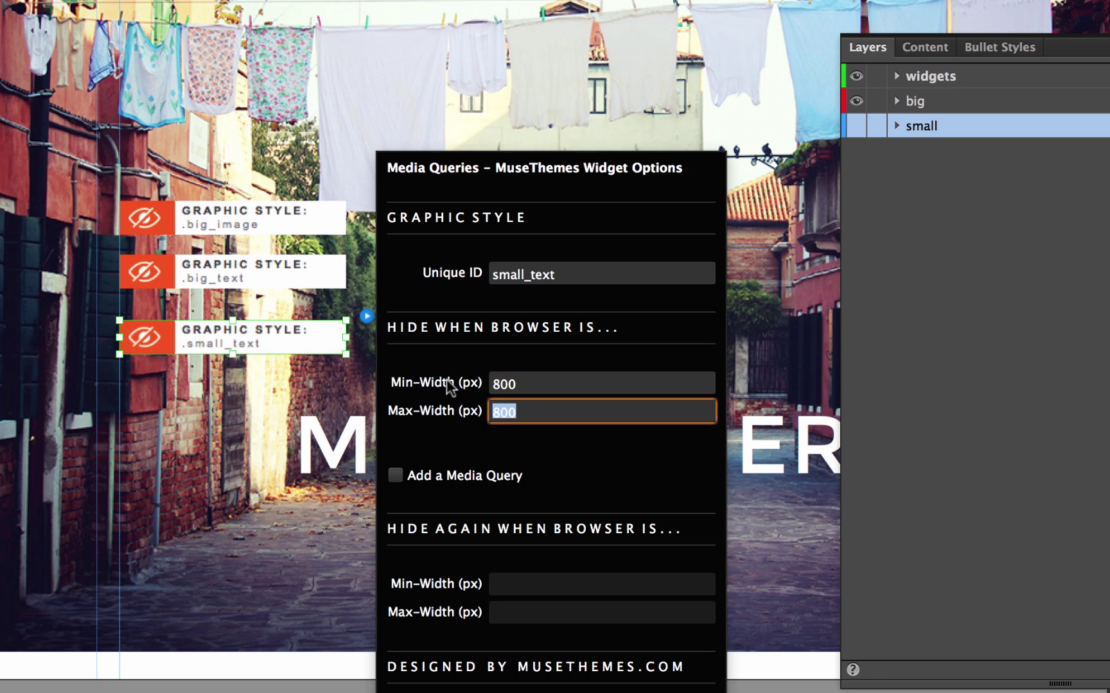
type("2000")
key("Tab")
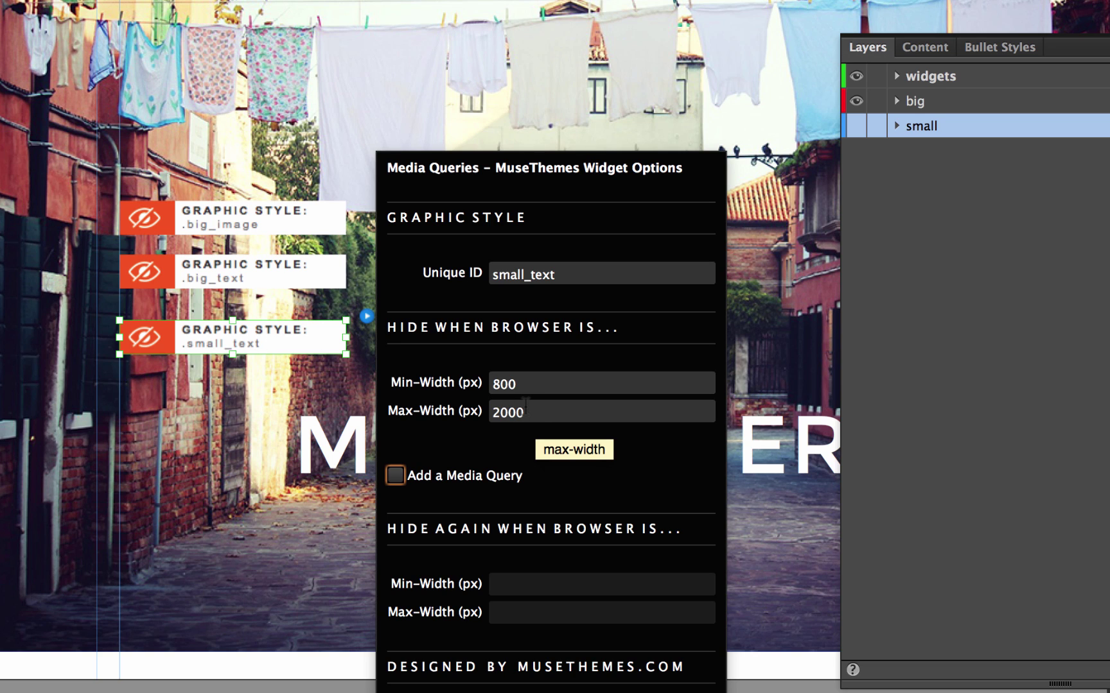
left_click(292, 329)
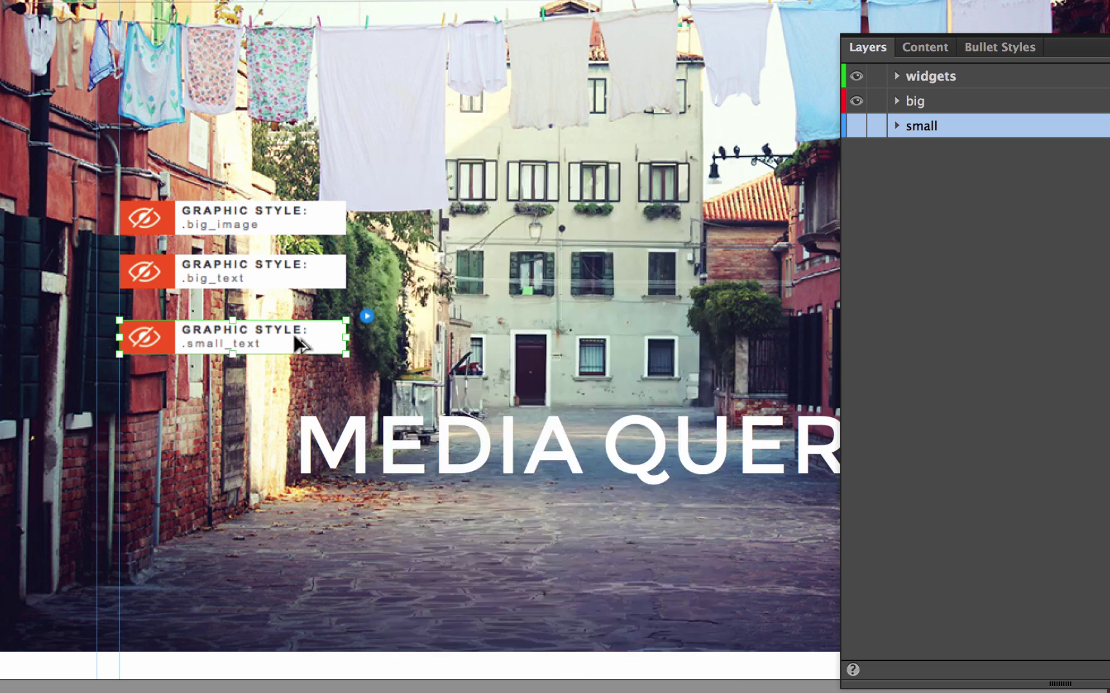
Duplicate the small_text widget and set the copy's Unique ID to small_image
left_click_drag(306, 332, 306, 389)
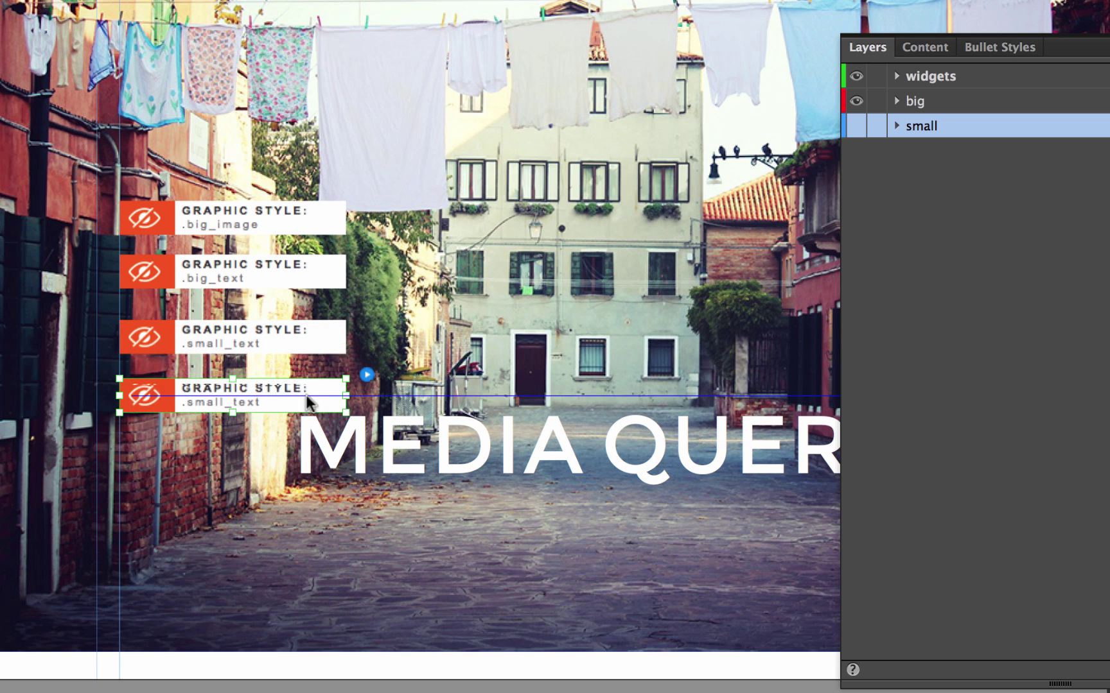
left_click(366, 375)
double_click(573, 271)
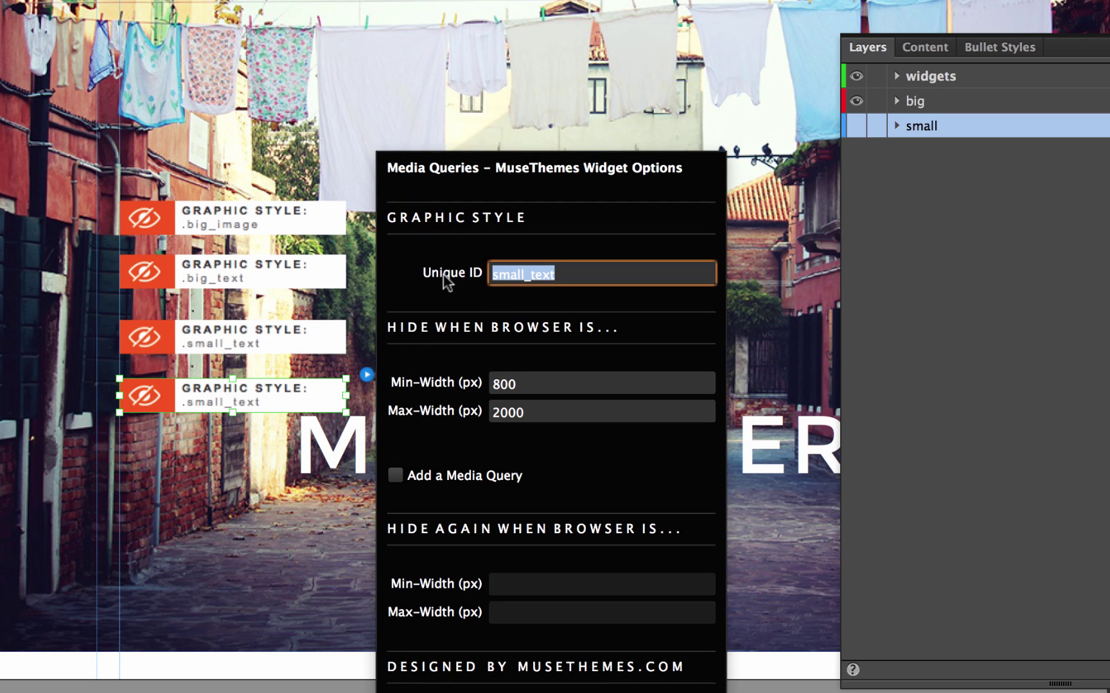
type("small_image")
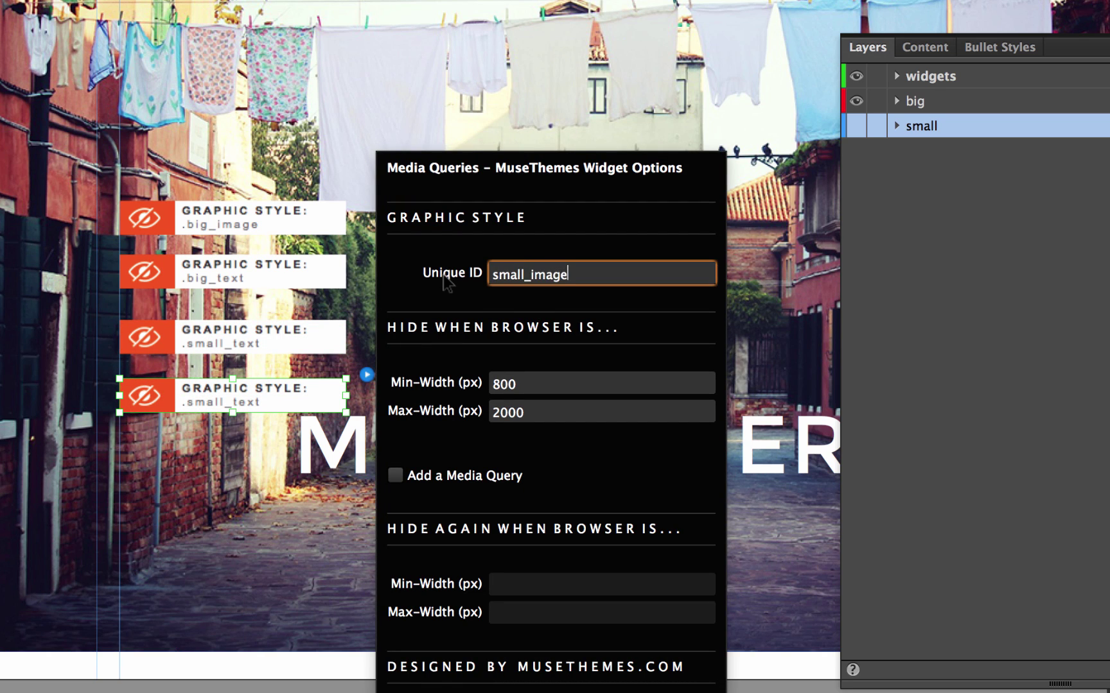
key("Return")
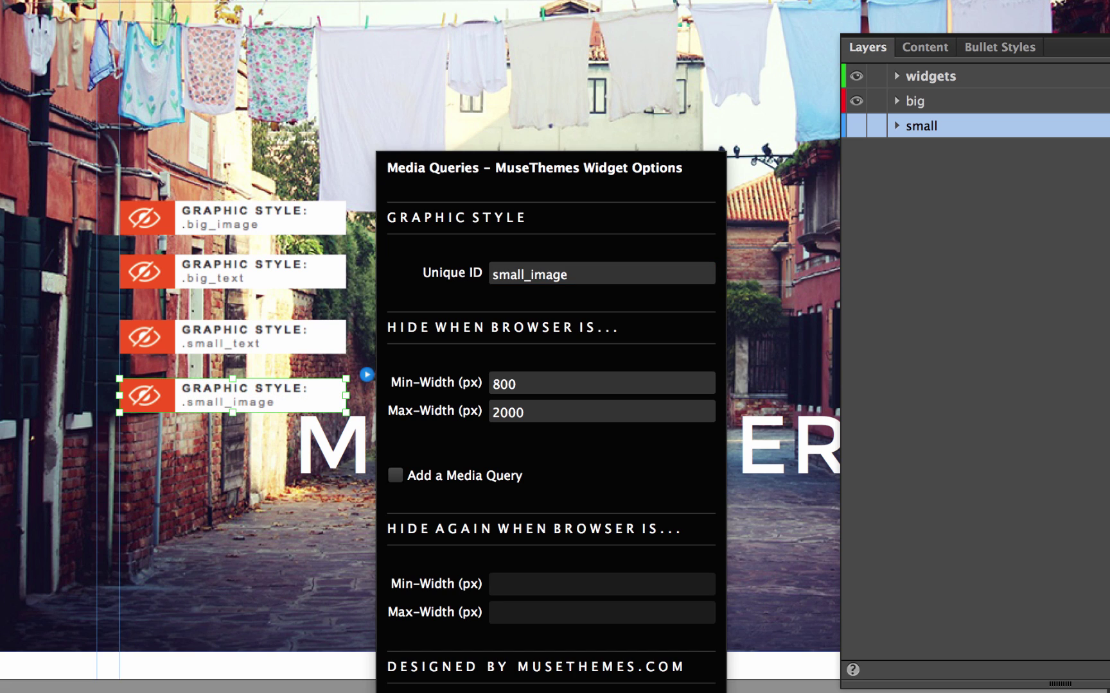
key("Escape")
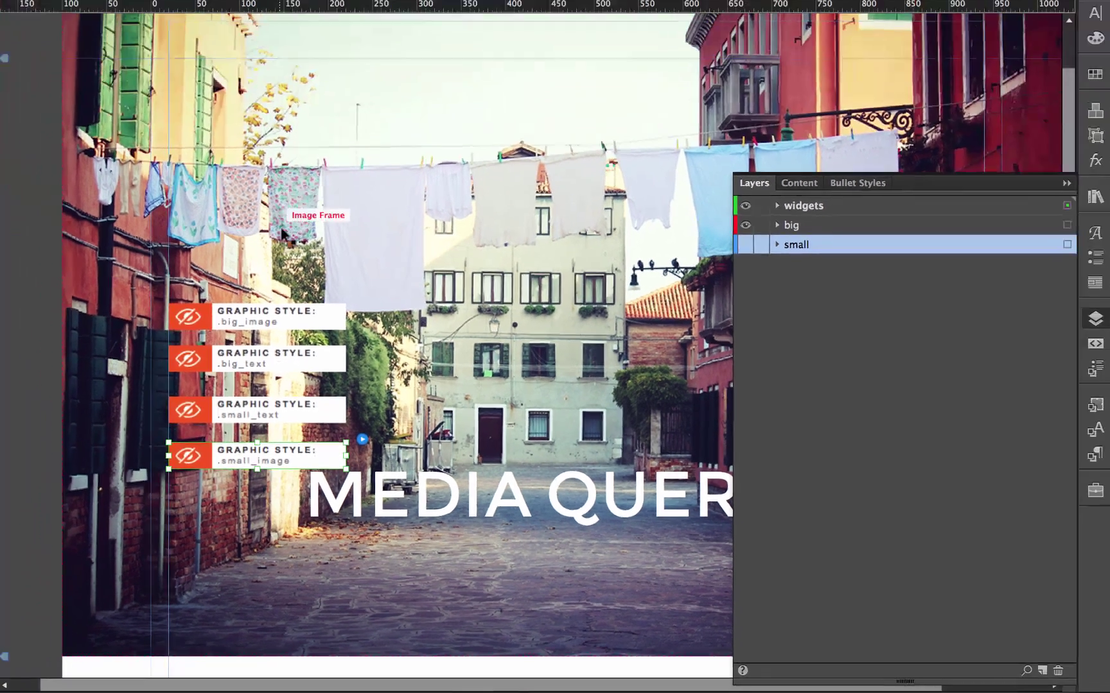
Move all four Media Queries widgets off the page's left edge
left_click(270, 219)
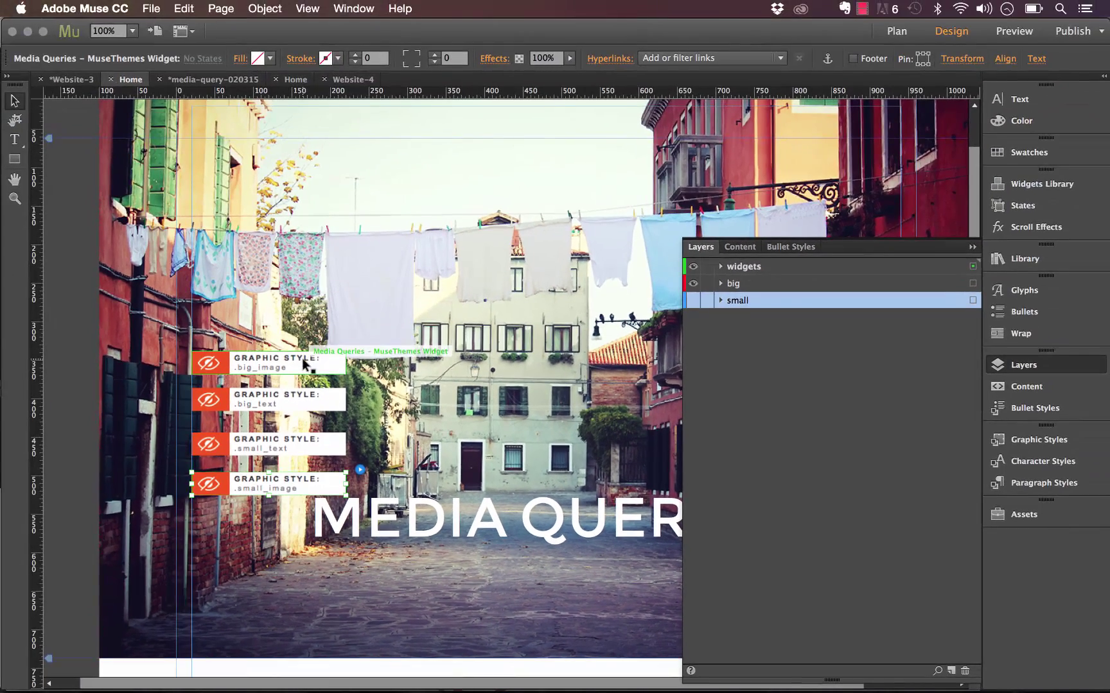
left_click(307, 411, "shift")
left_click(308, 443, "shift")
left_click(309, 481, "shift")
left_click_drag(240, 292, 268, 276)
left_click_drag(315, 344, 55, 268)
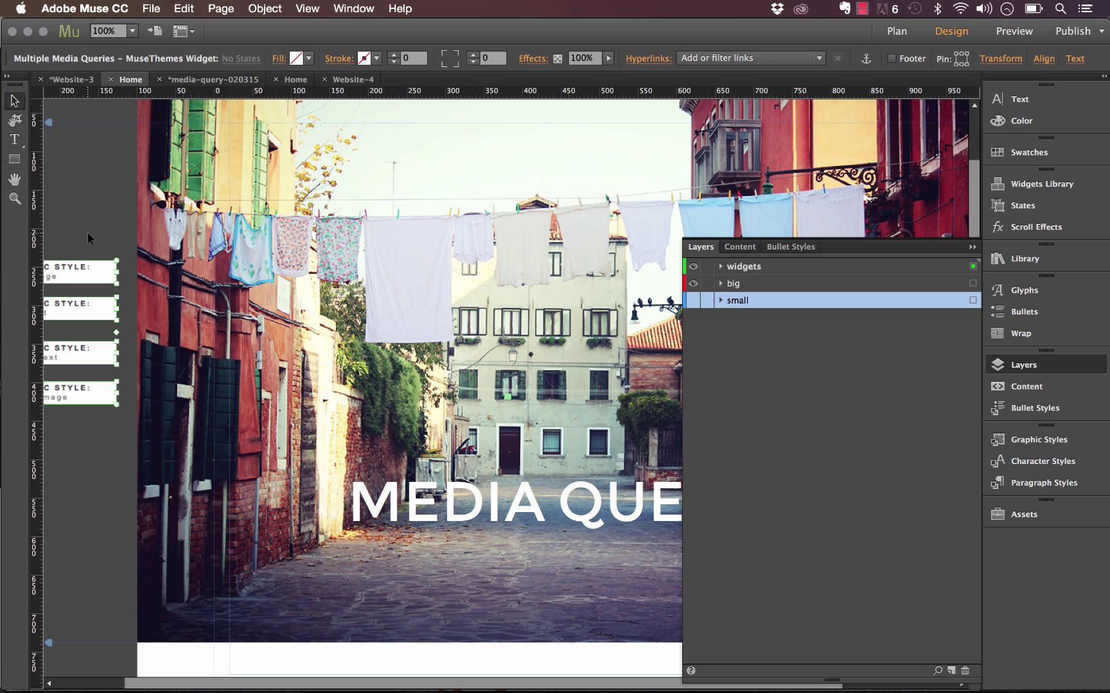
left_click(88, 234)
Close the Layers panel and zoom the view to 88%
left_click(972, 246)
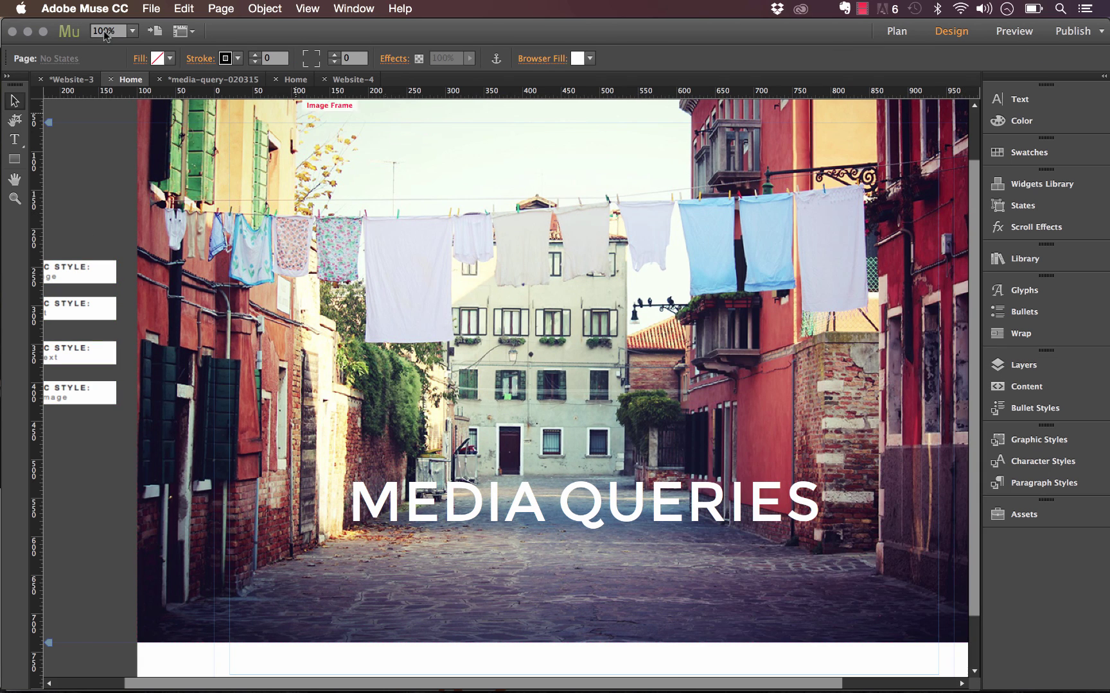
type("88")
key("Return")
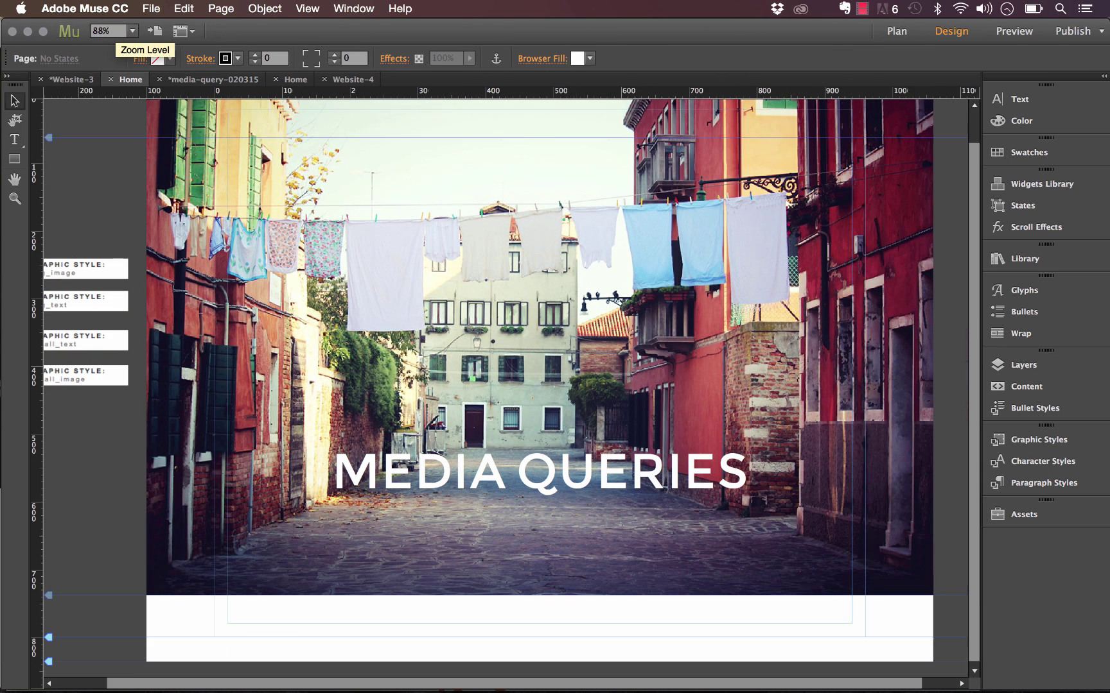
scroll(555, 236, "up", 3)
scroll(556, 235, "right", 3)
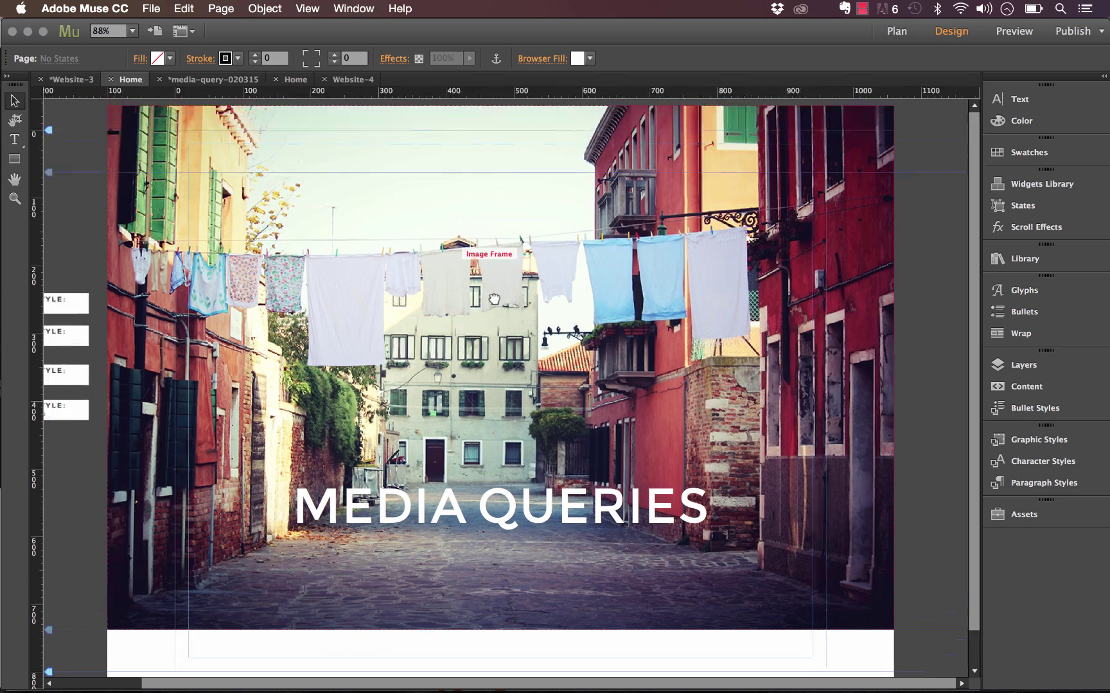
left_click(151, 8)
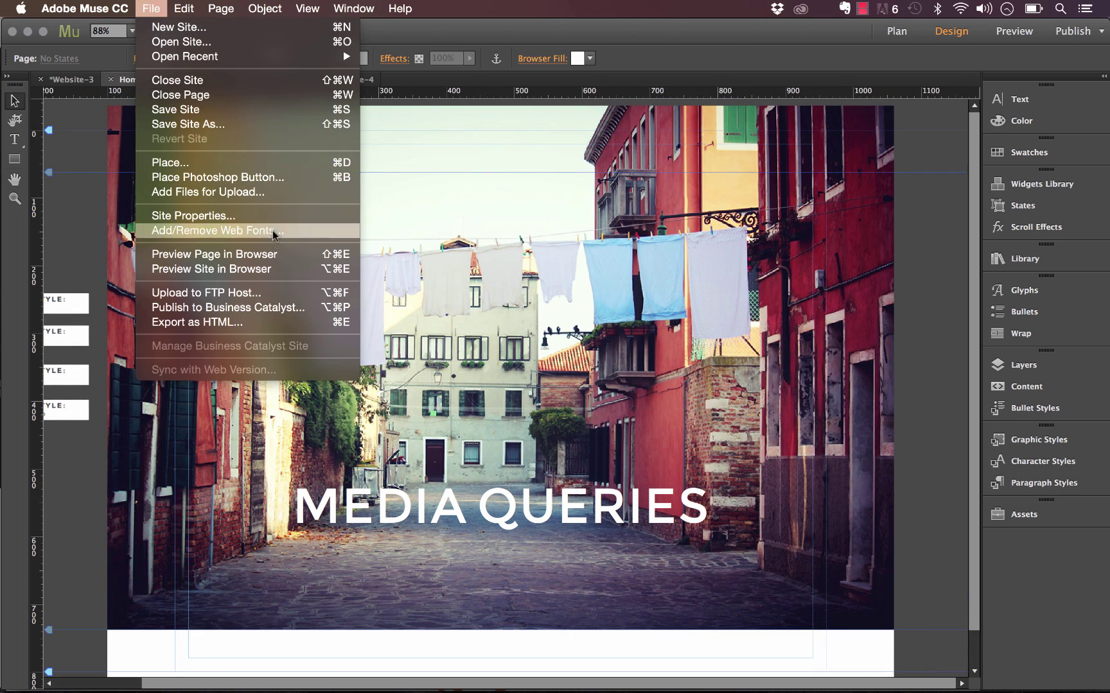
Preview the page in Firefox, narrow the window to watch the photo and heading respond, then return to Muse
left_click(268, 253)
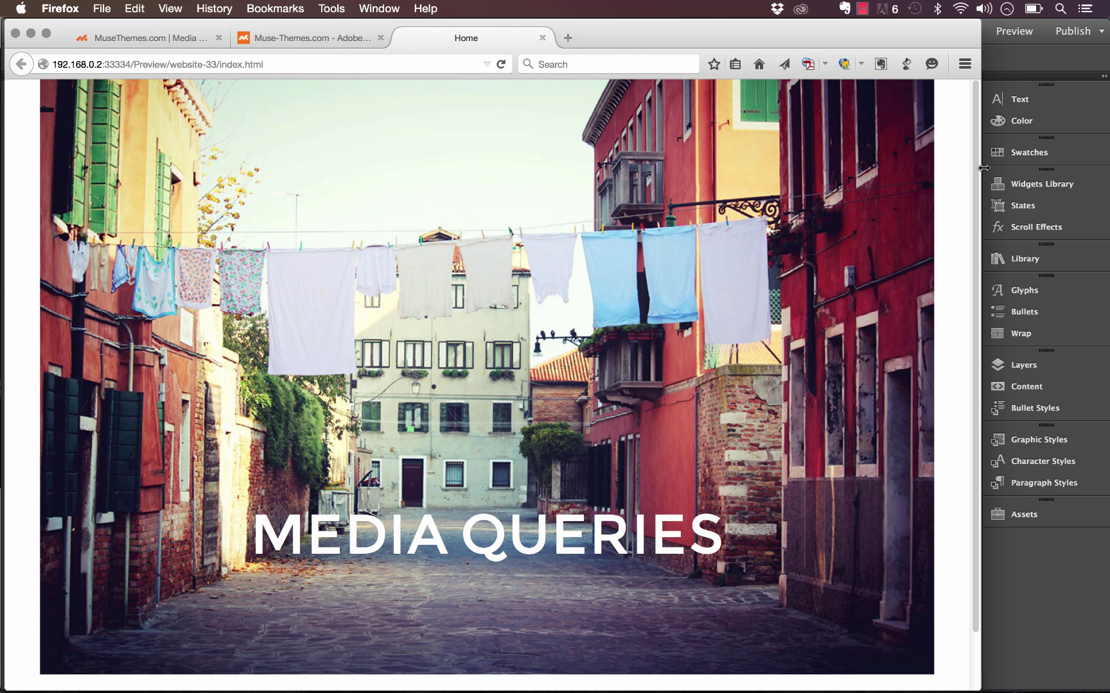
left_click_drag(981, 168, 704, 357)
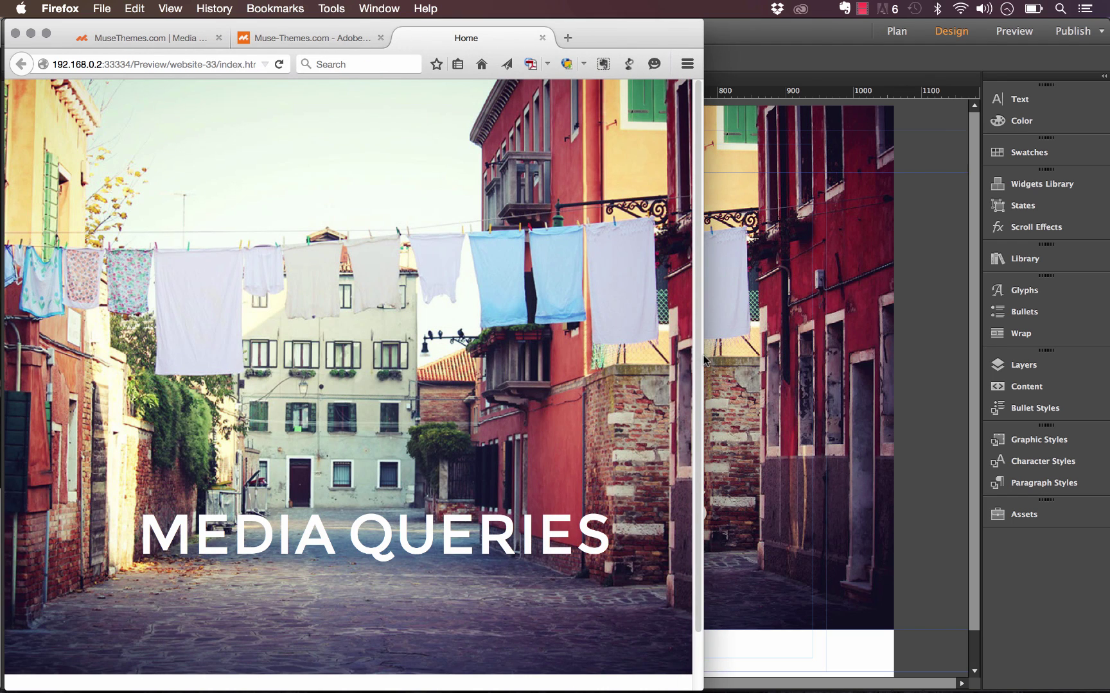
left_click(858, 283)
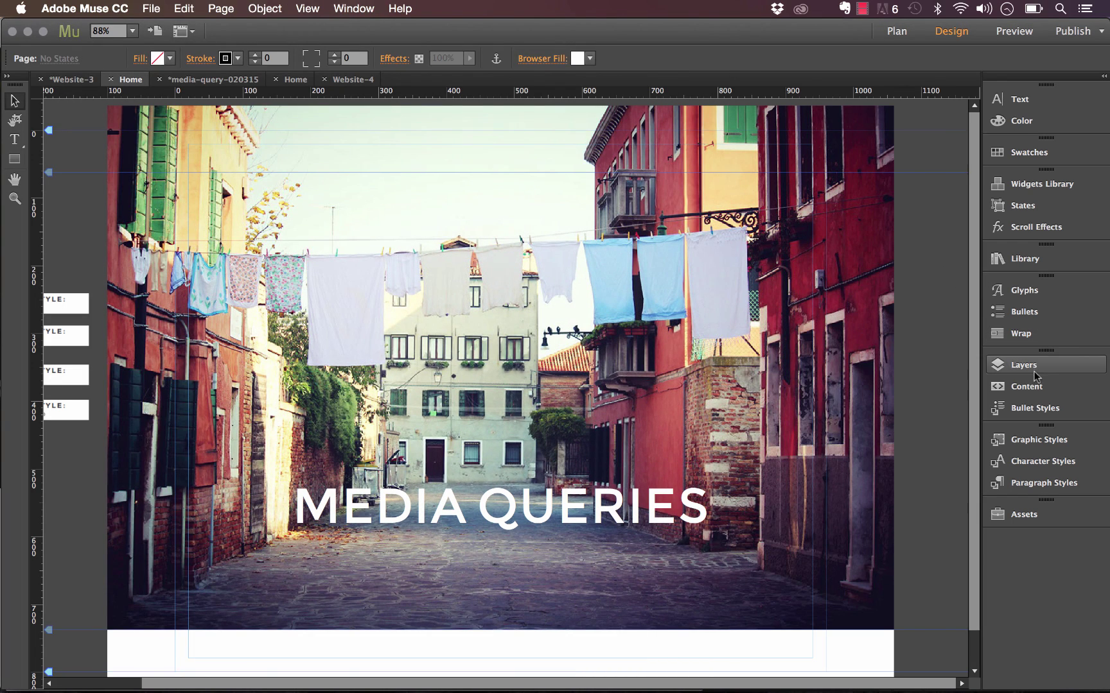
Turn the small layer's visibility back on and preview the page in Firefox again
left_click(1026, 365)
left_click(693, 300)
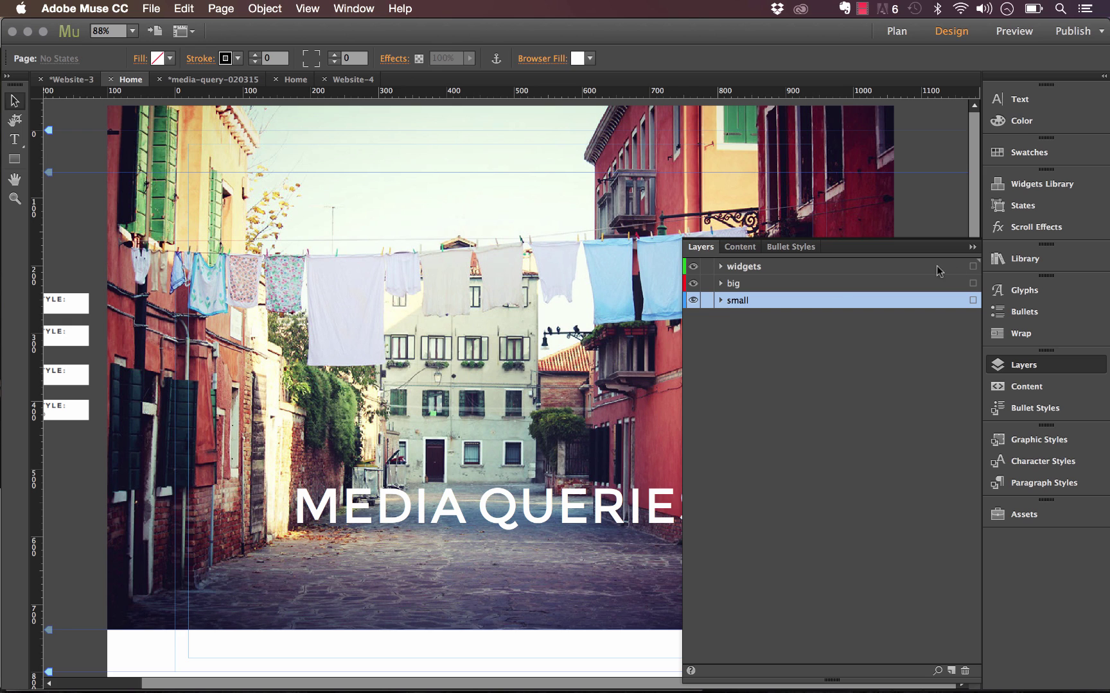
left_click(972, 246)
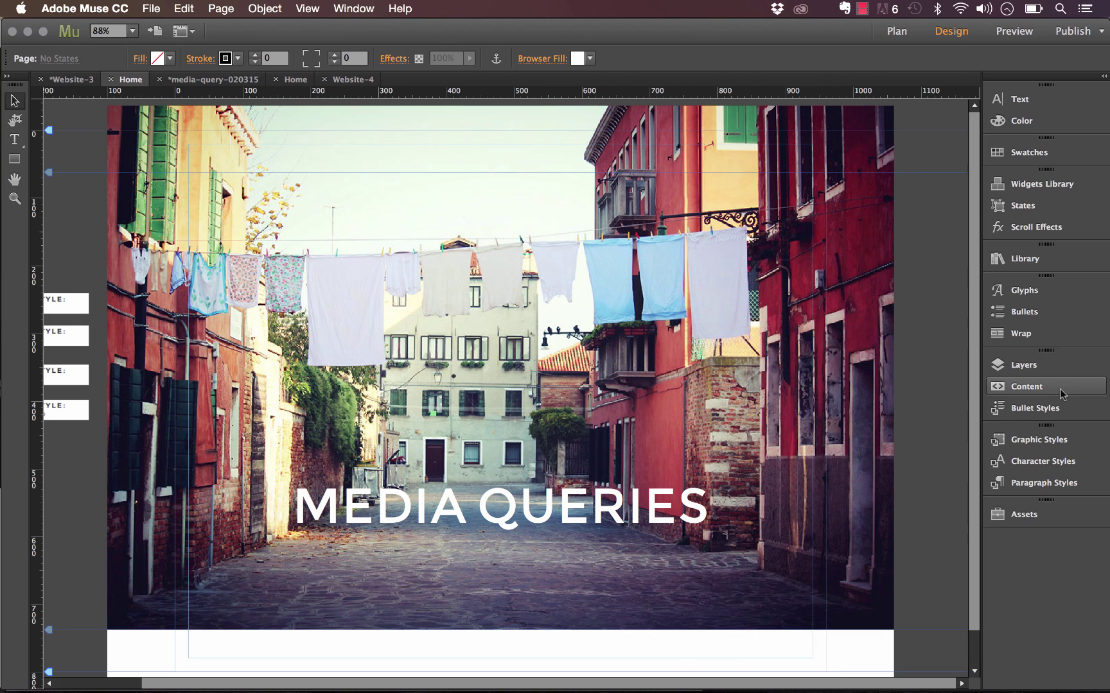
left_click(1024, 364)
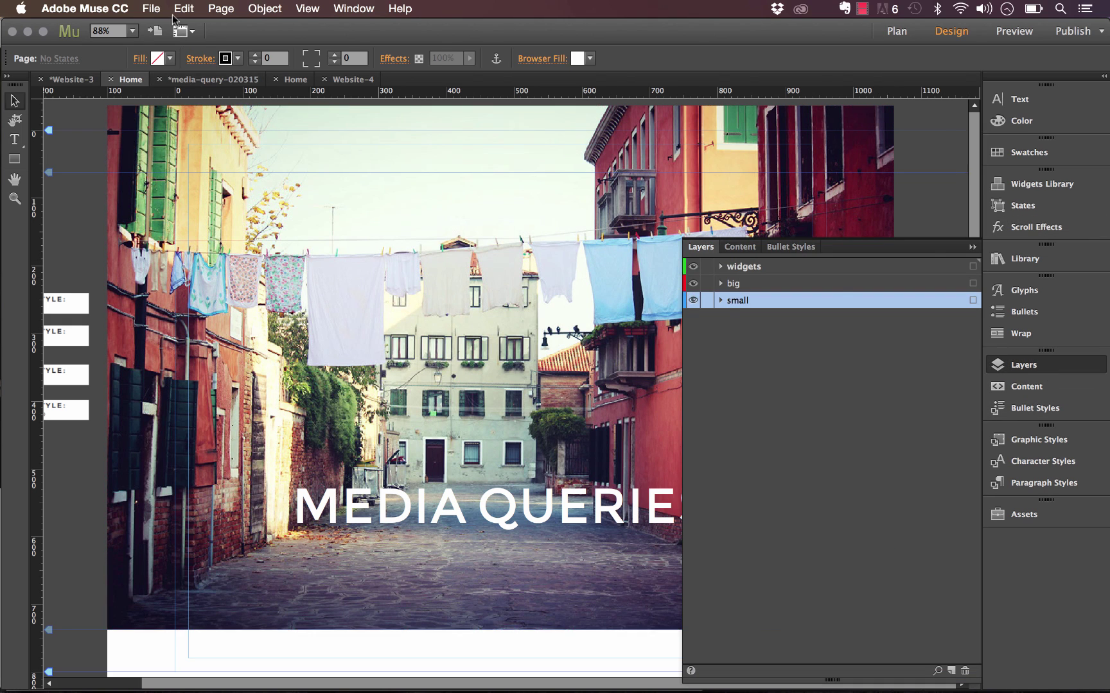
left_click(149, 8)
left_click(256, 256)
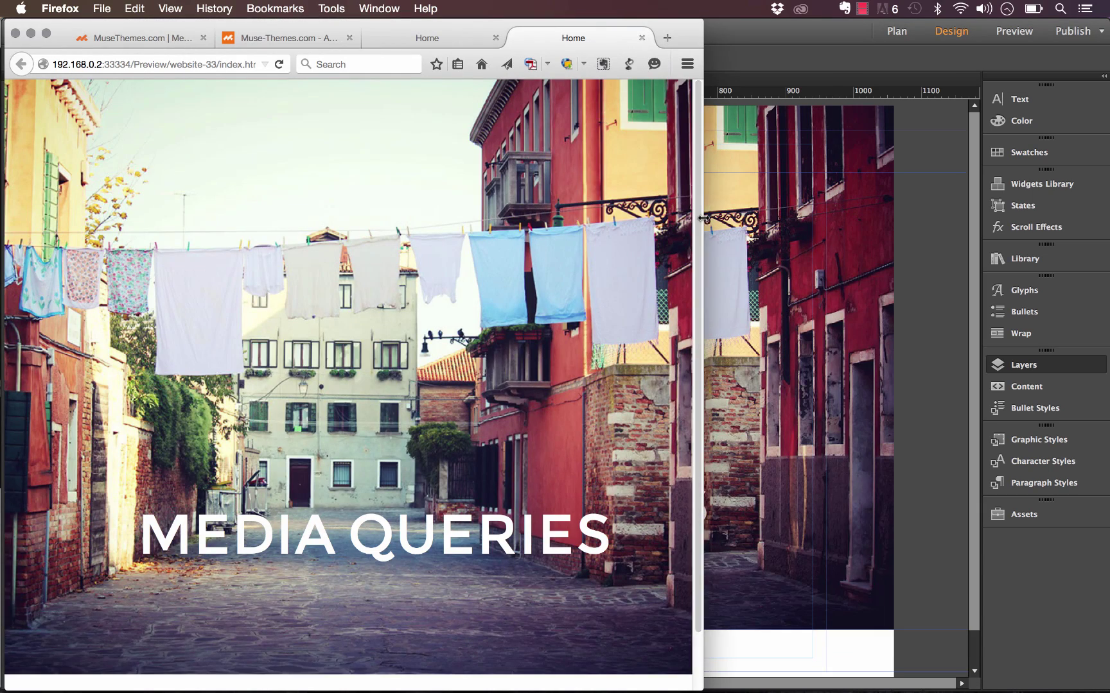
Resize Firefox to check the small photo and heading, then widen the MuseThemes Media Queries demo page to full width
left_click_drag(703, 219, 416, 329)
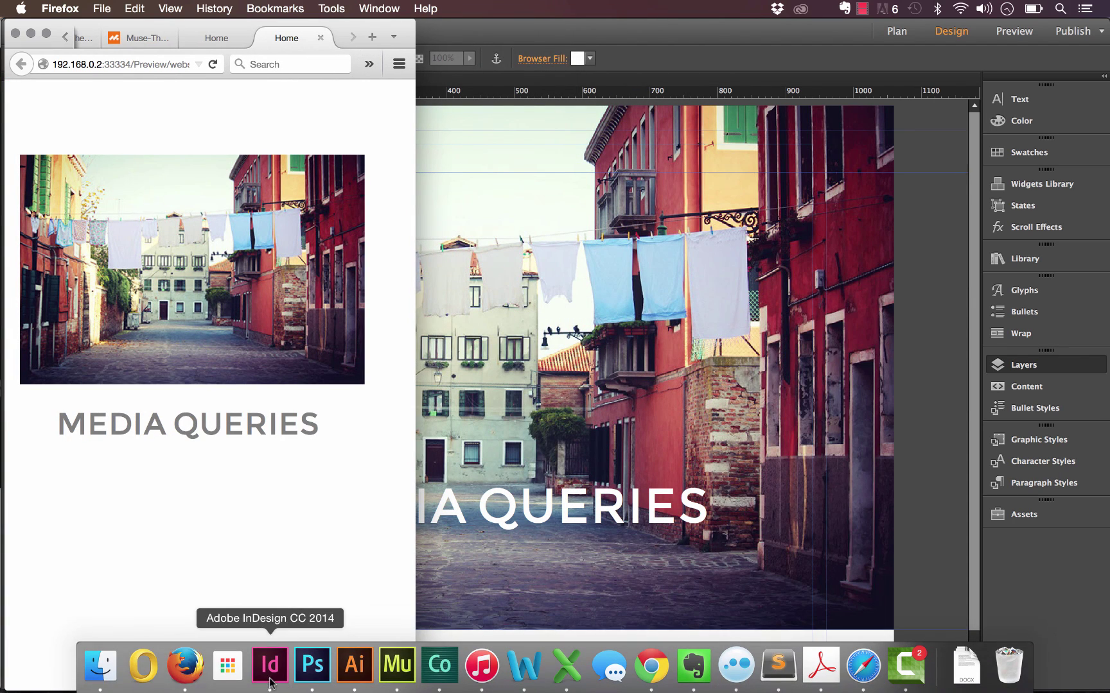
left_click(161, 38)
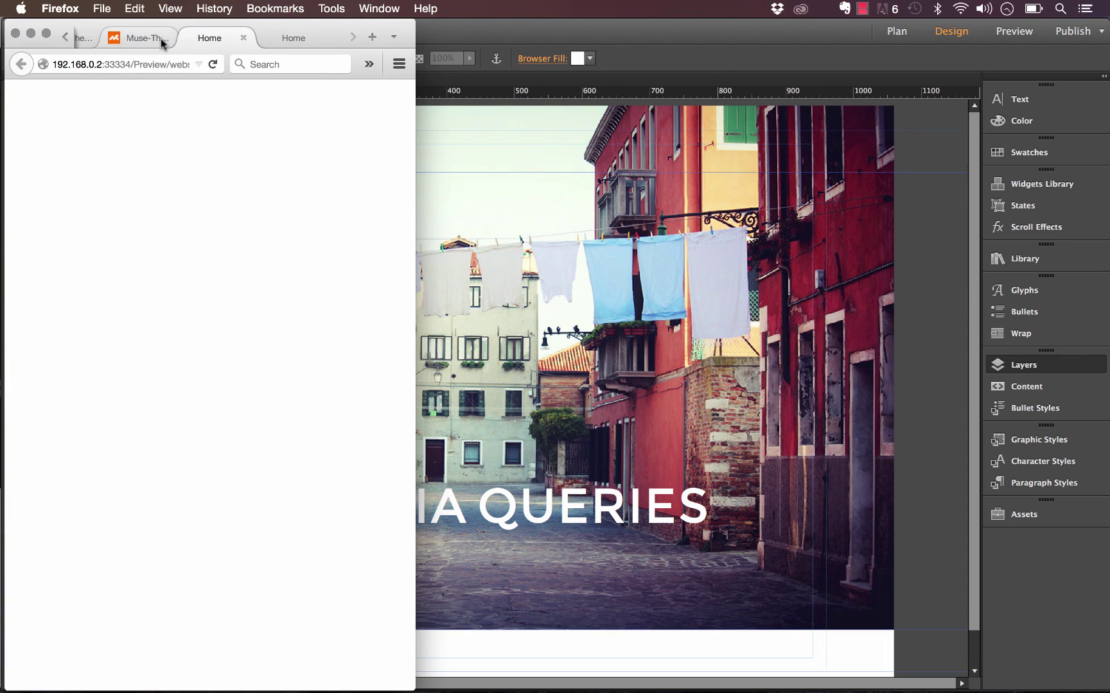
left_click(80, 37)
left_click_drag(416, 98, 1106, 142)
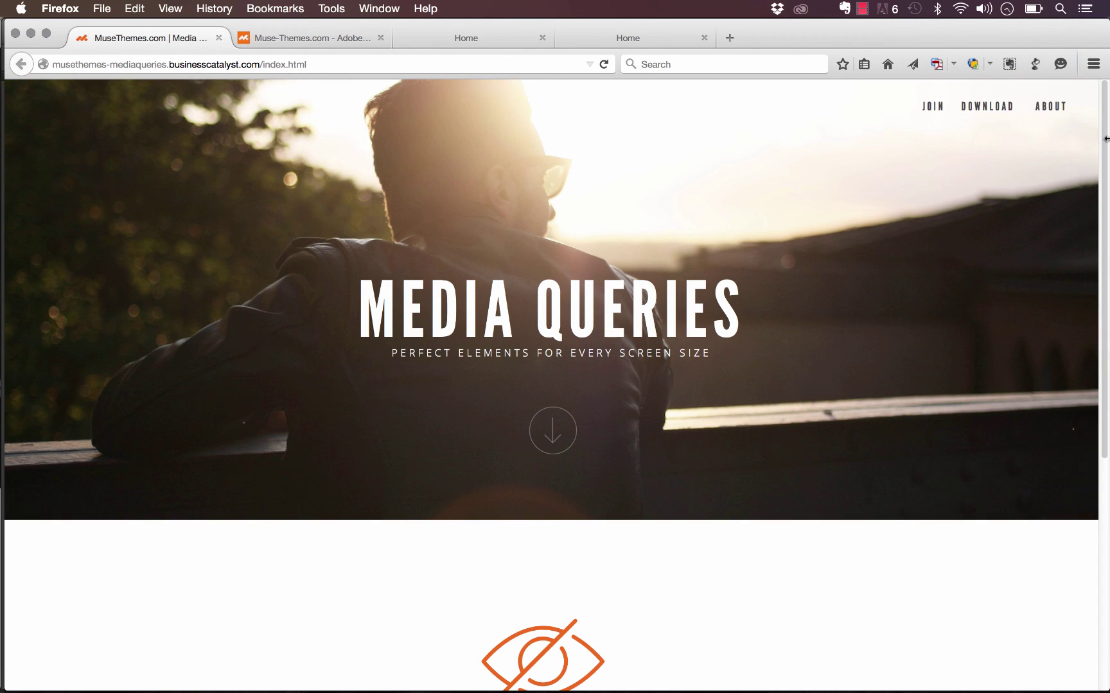
Narrow the Media Queries demo page to its mobile layout, then return to Muse
left_click_drag(1105, 139, 538, 273)
left_click_drag(469, 286, 859, 373)
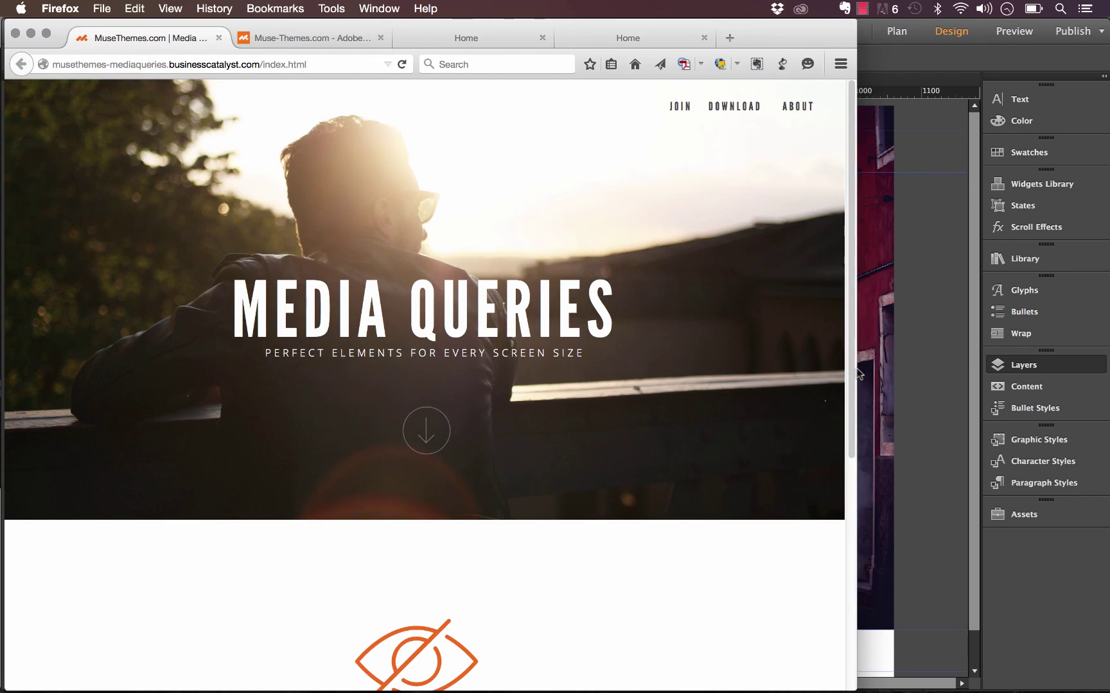
left_click(902, 65)
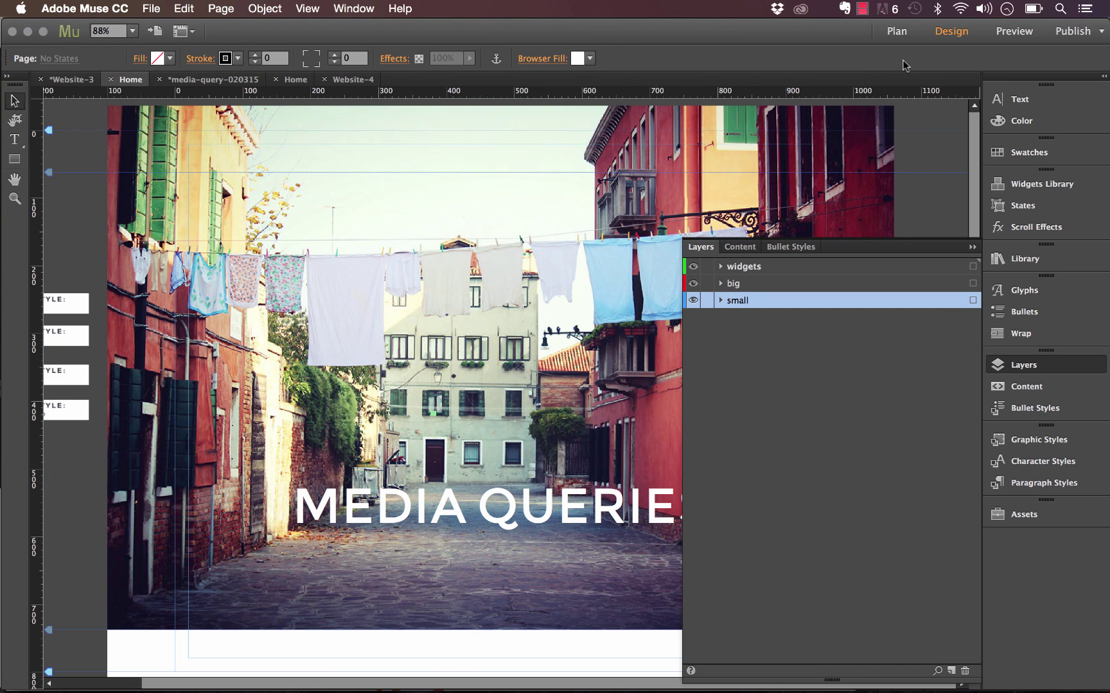